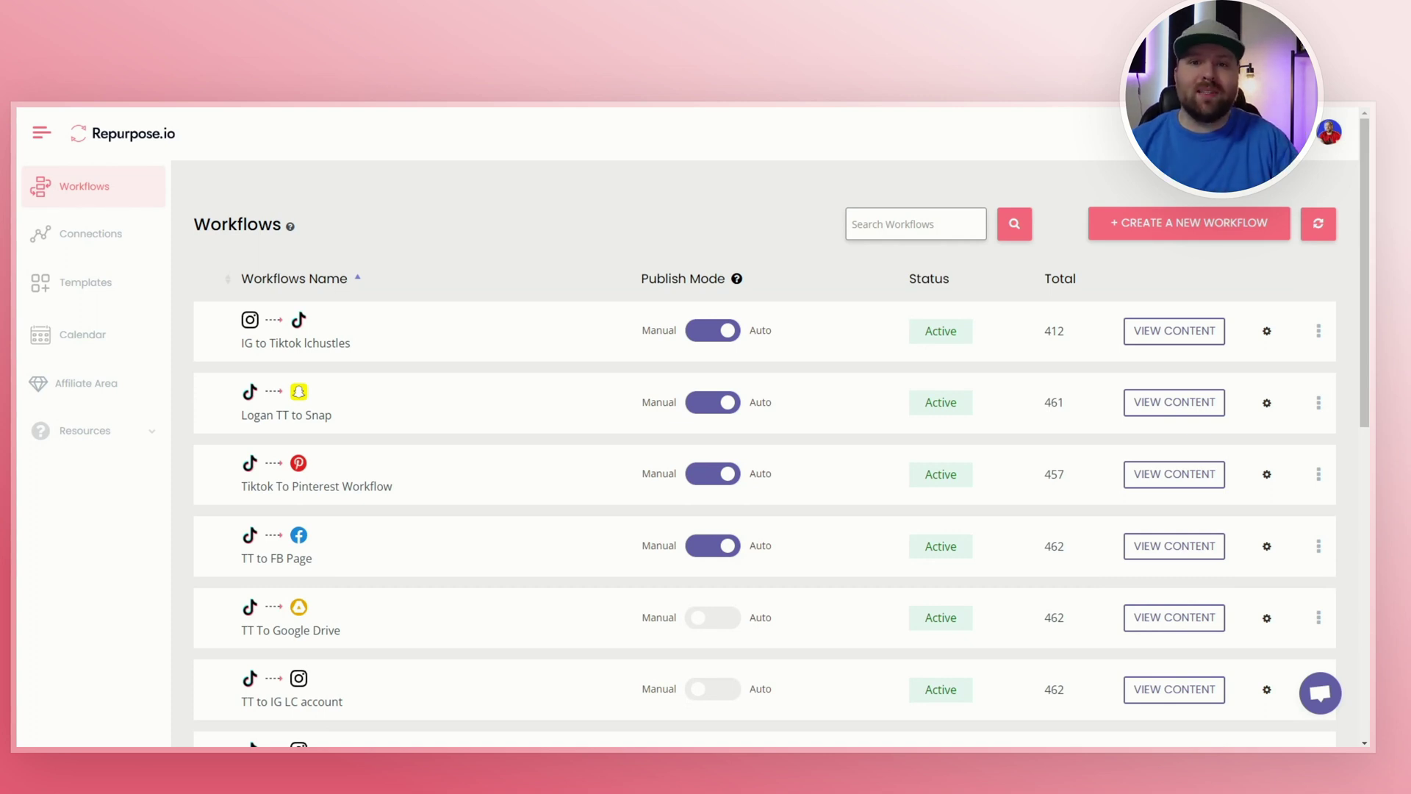
Step: Filter the connected accounts list to show source connections, then destination connections
left_click(125, 244)
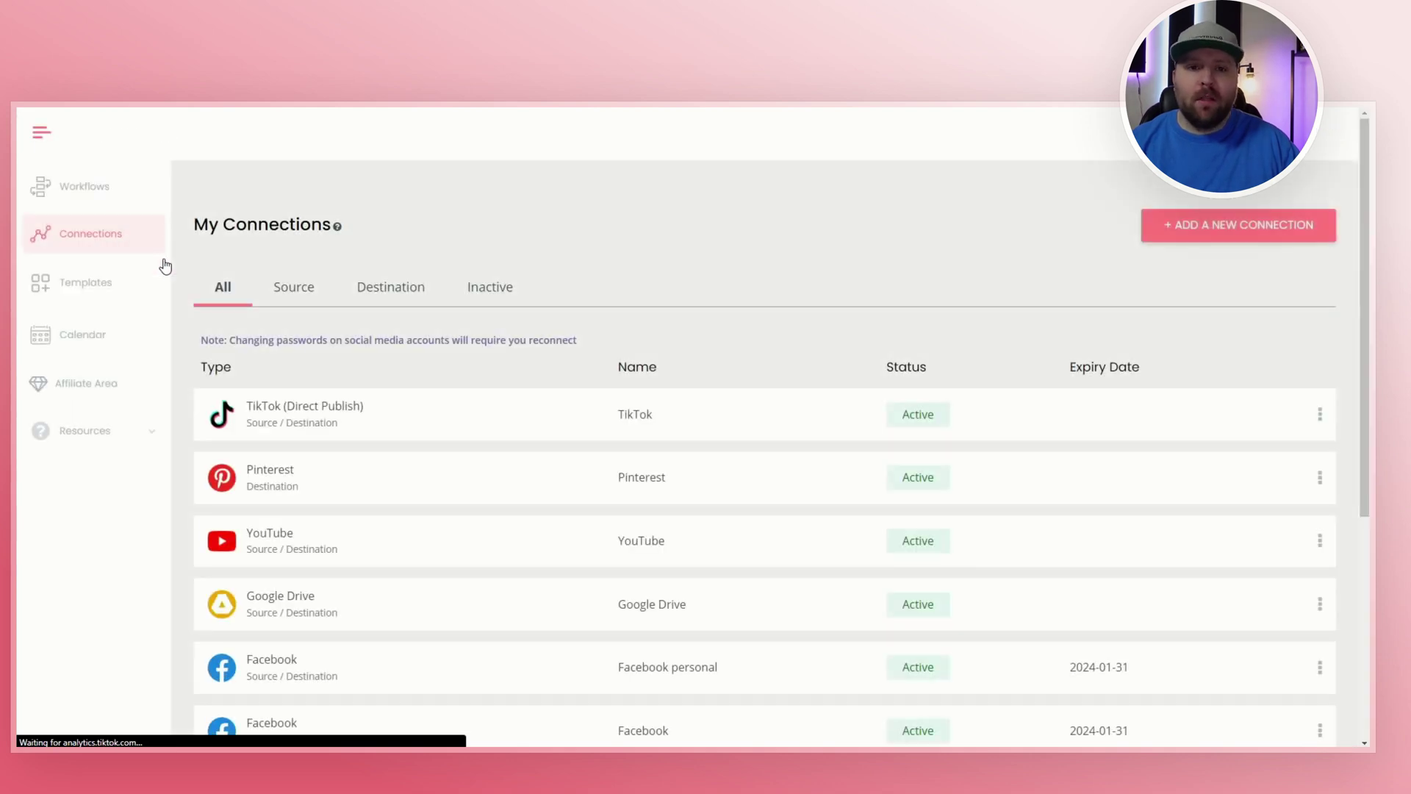
left_click(294, 287)
scroll(375, 305, "down", 1)
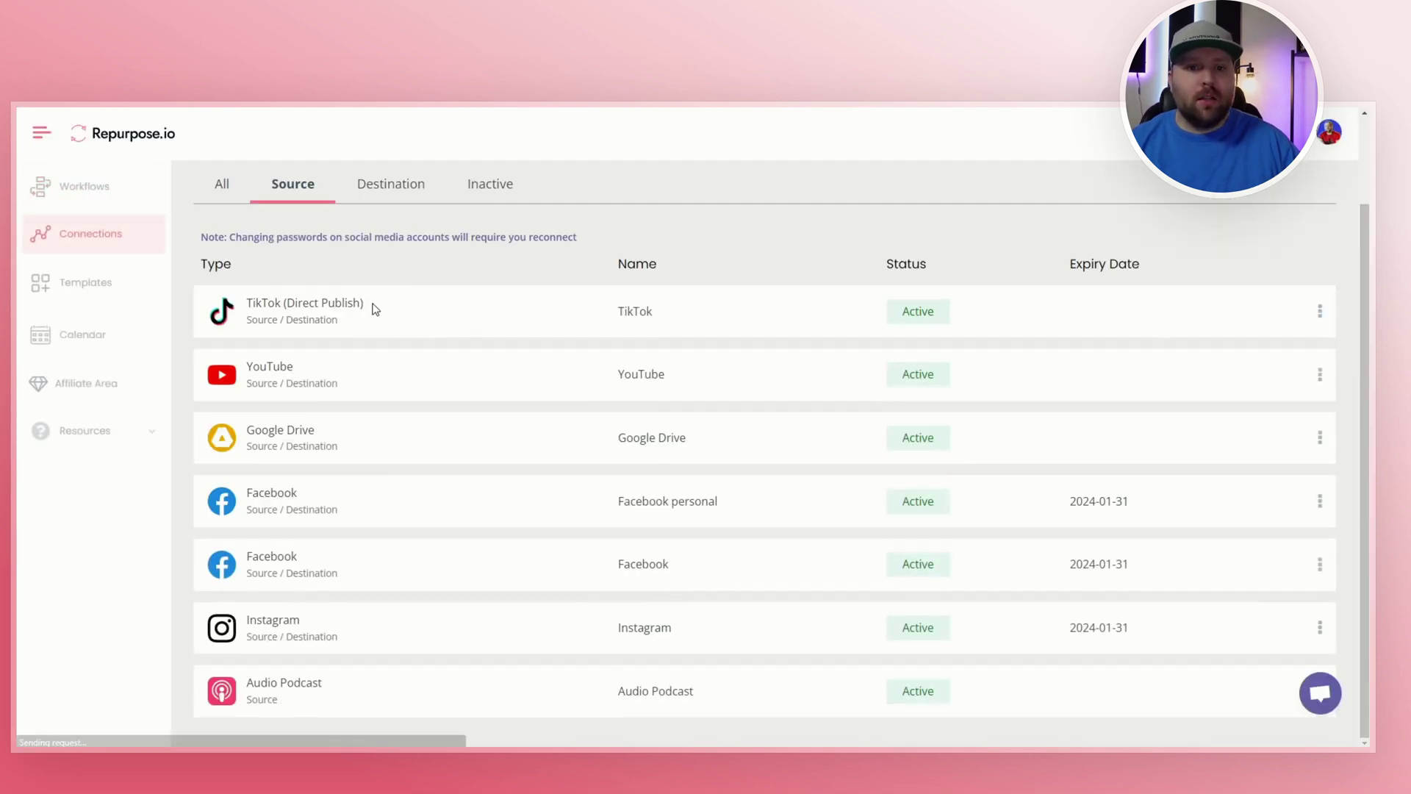
left_click(379, 202)
scroll(1102, 316, "down", 2)
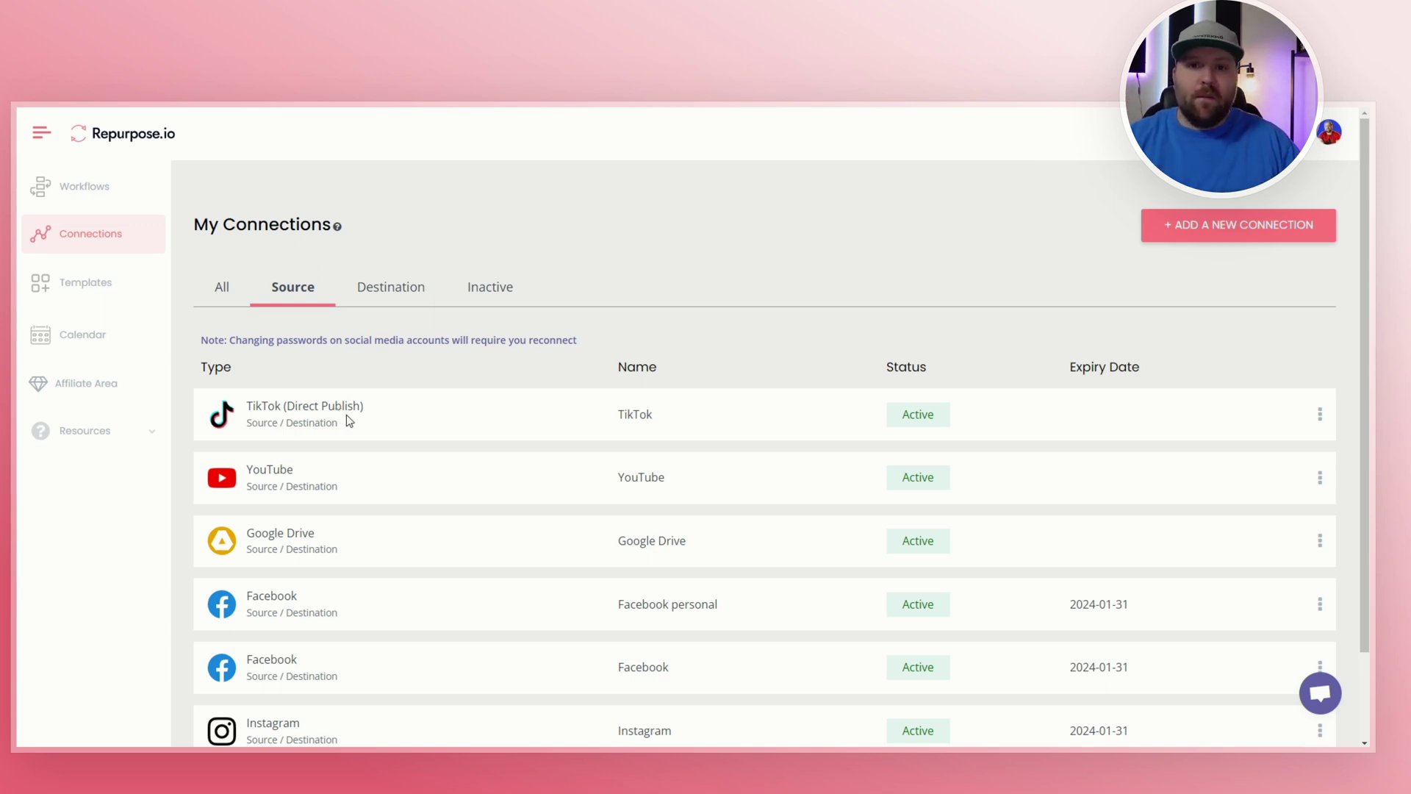
left_click(393, 290)
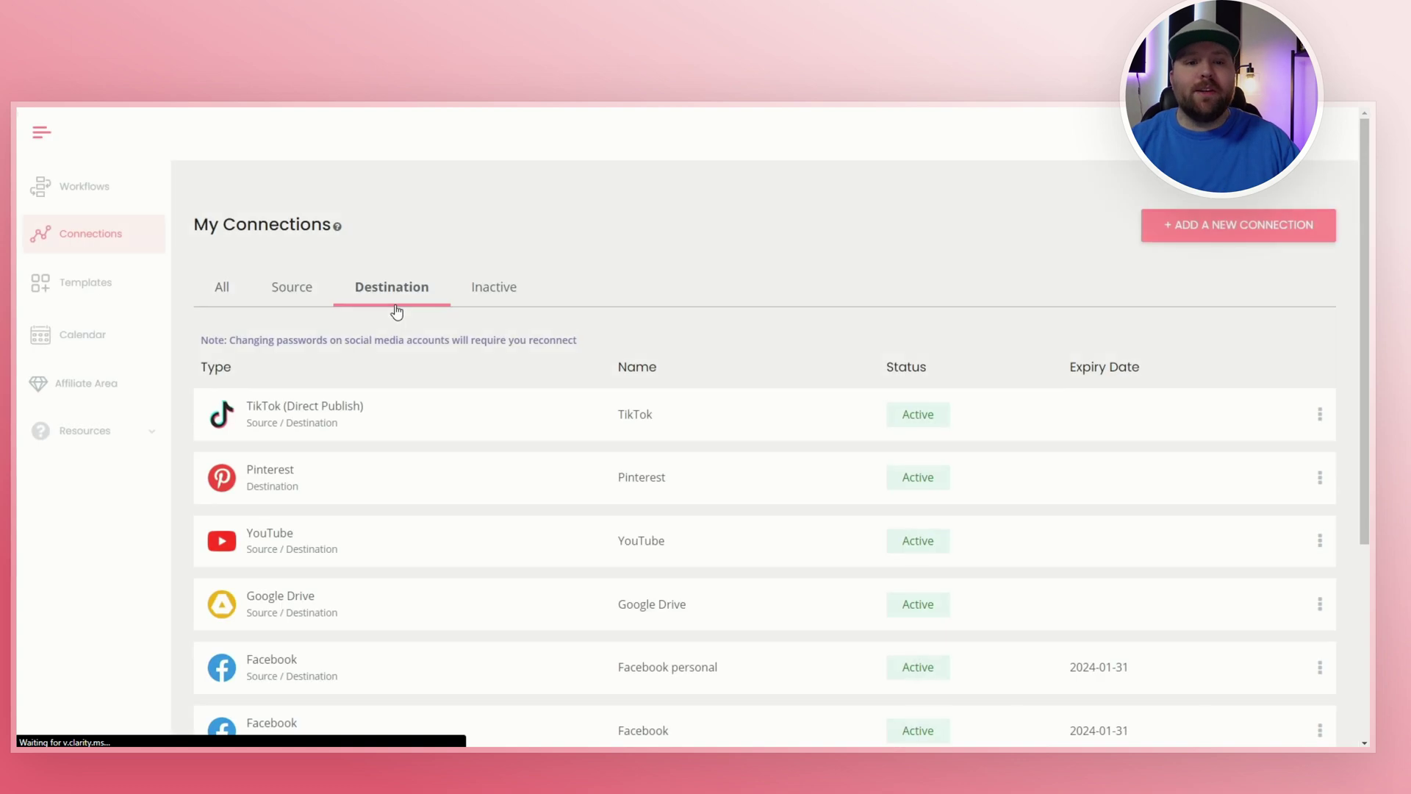
scroll(412, 405, "down", 2)
scroll(411, 406, "down", 1)
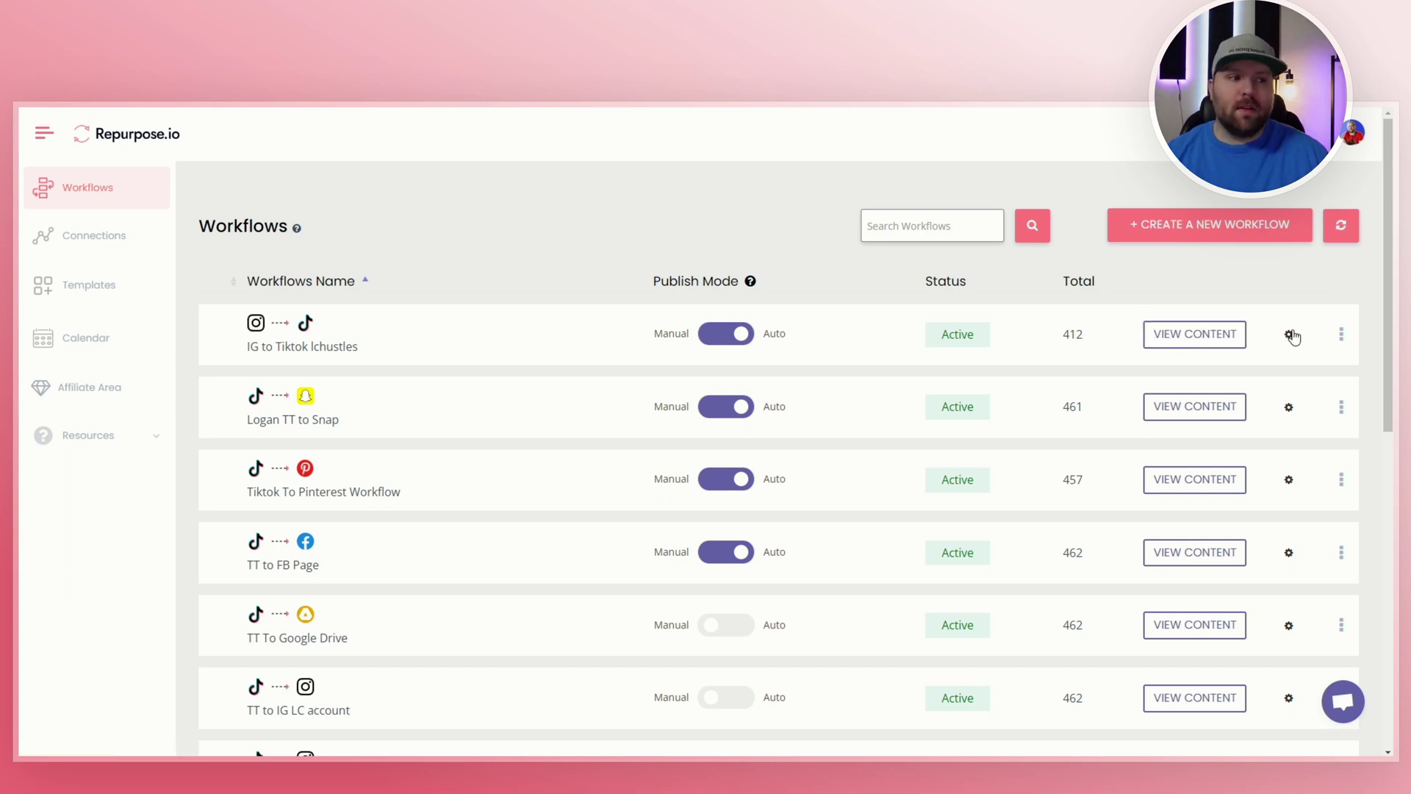
Step: Browse the video templates, preview the Nov 27 calendar post, then view the Affiliate Area
left_click(131, 243)
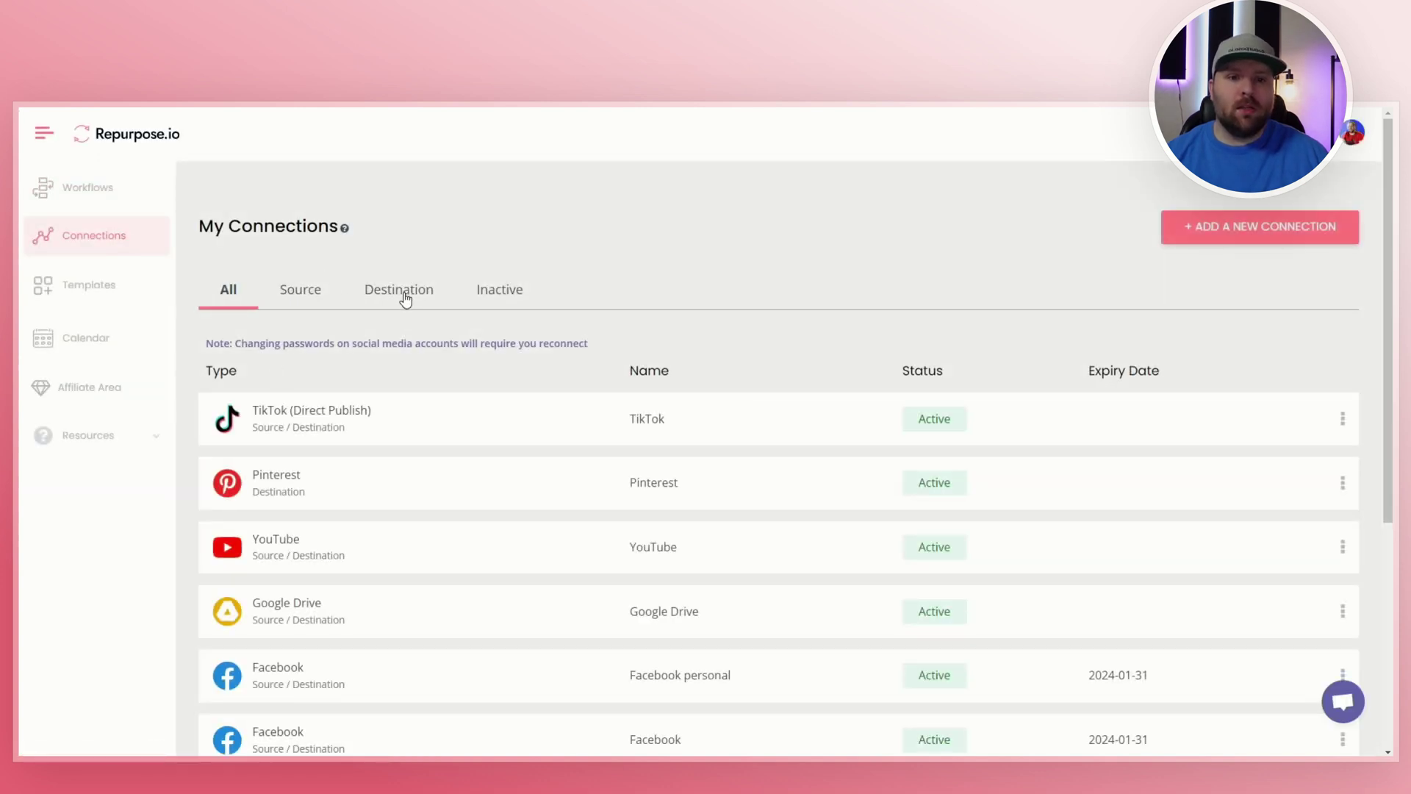
left_click(89, 291)
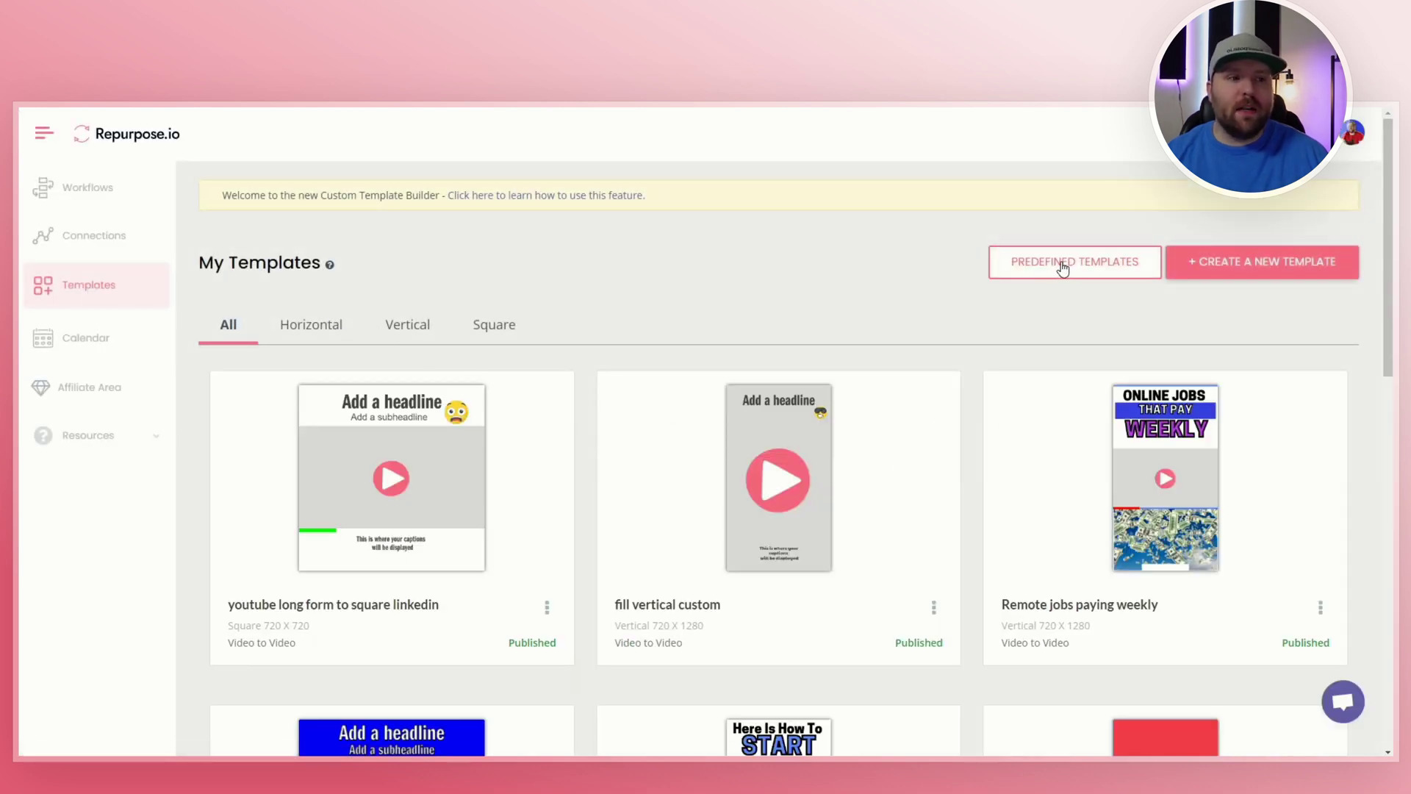
left_click(96, 338)
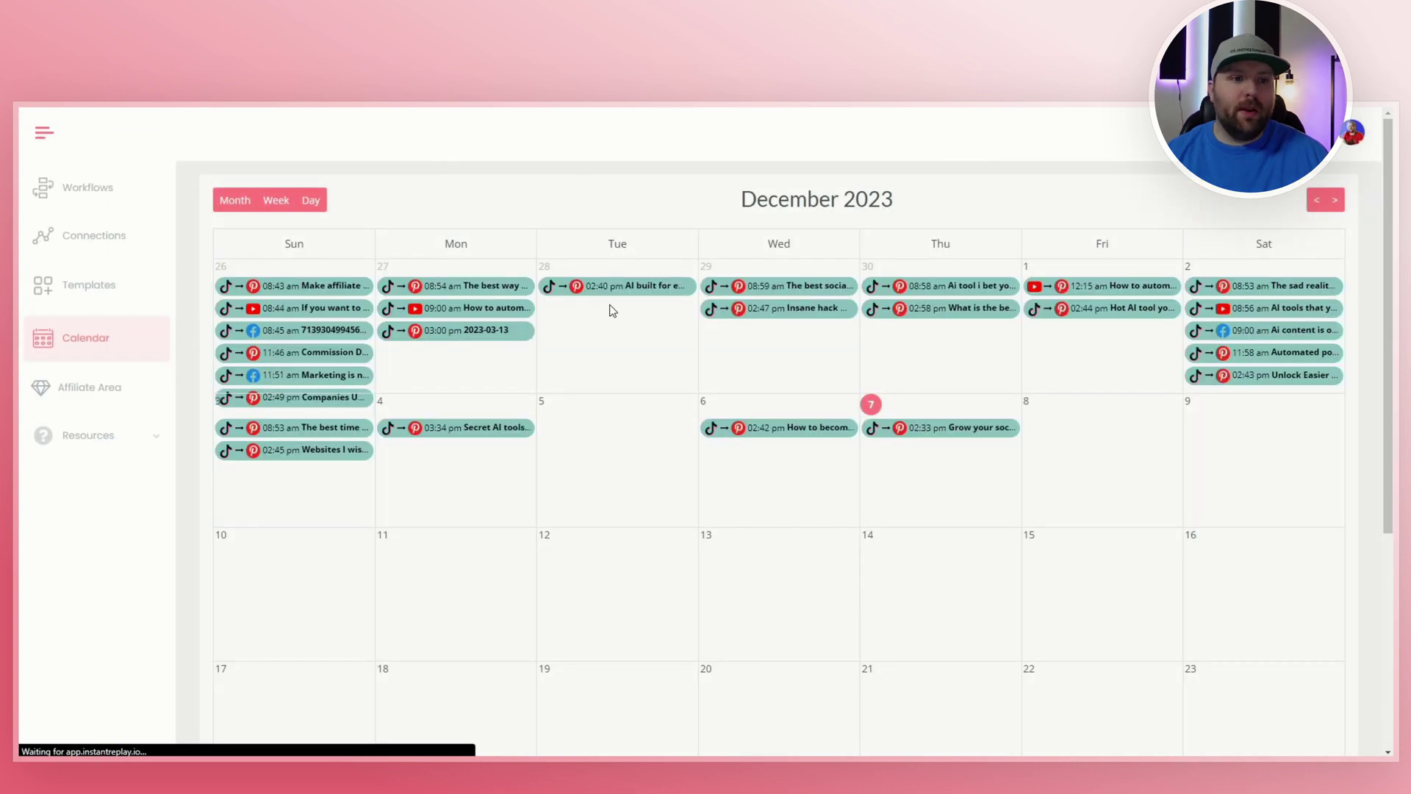
left_click(437, 327)
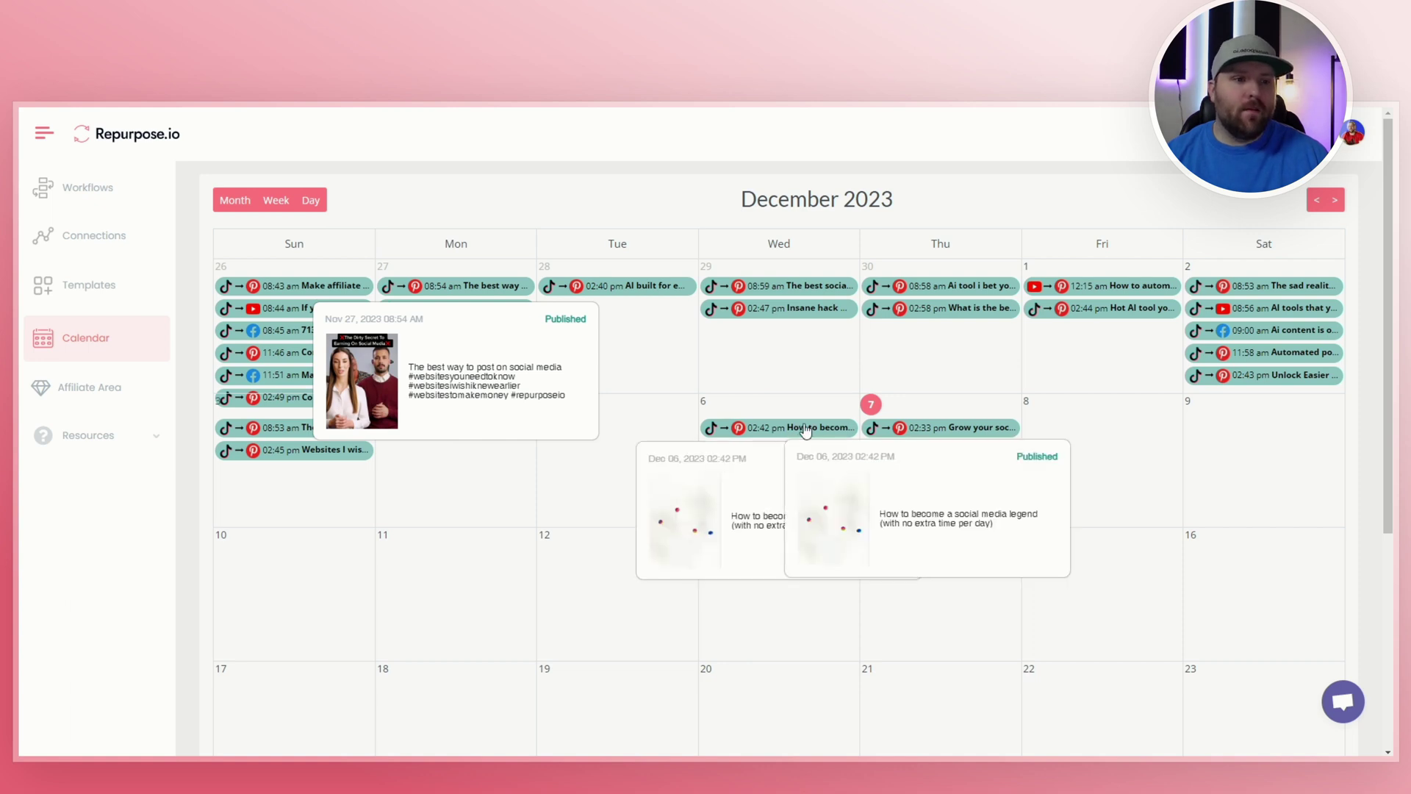
left_click(89, 387)
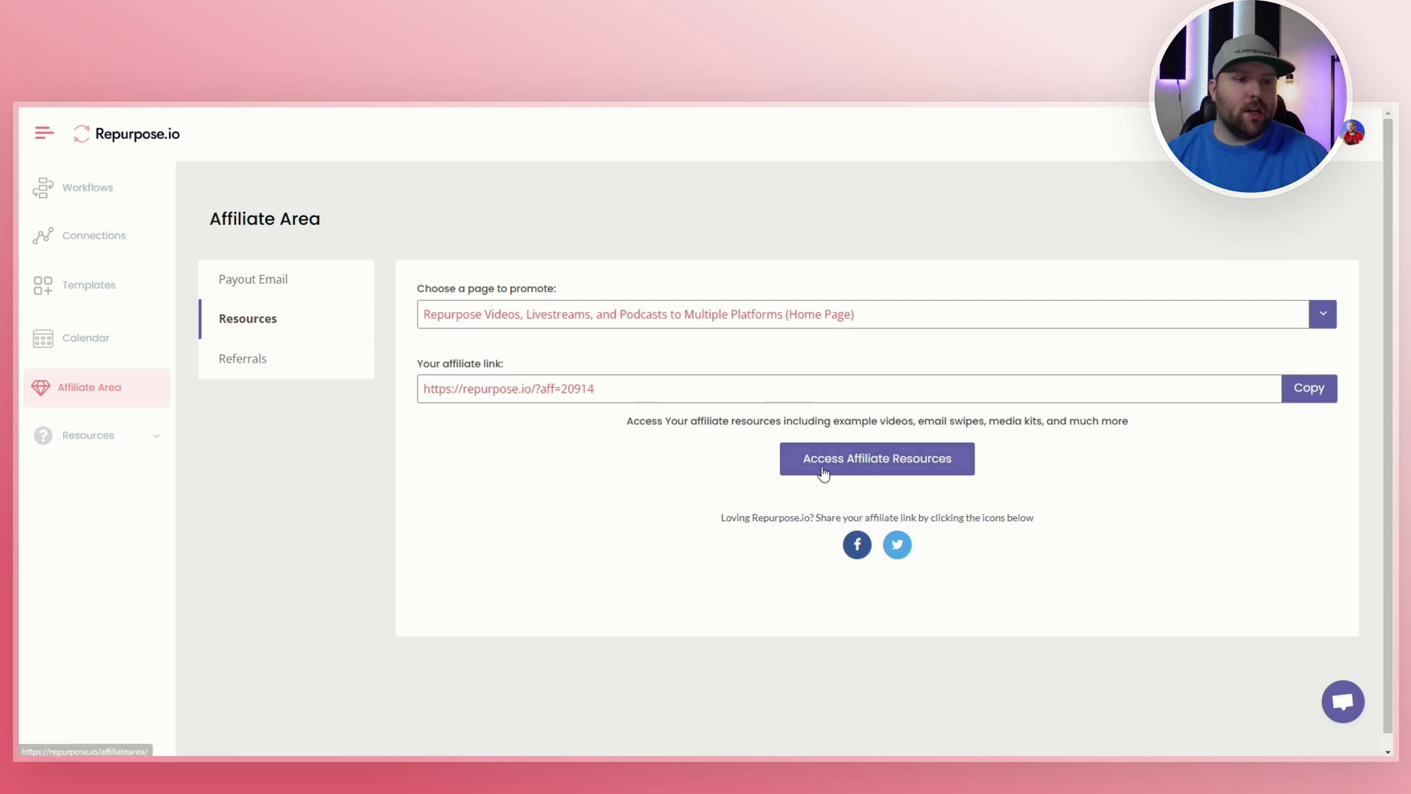
Step: Expand the help resources list, then open and dismiss the account options dropdown
left_click(86, 437)
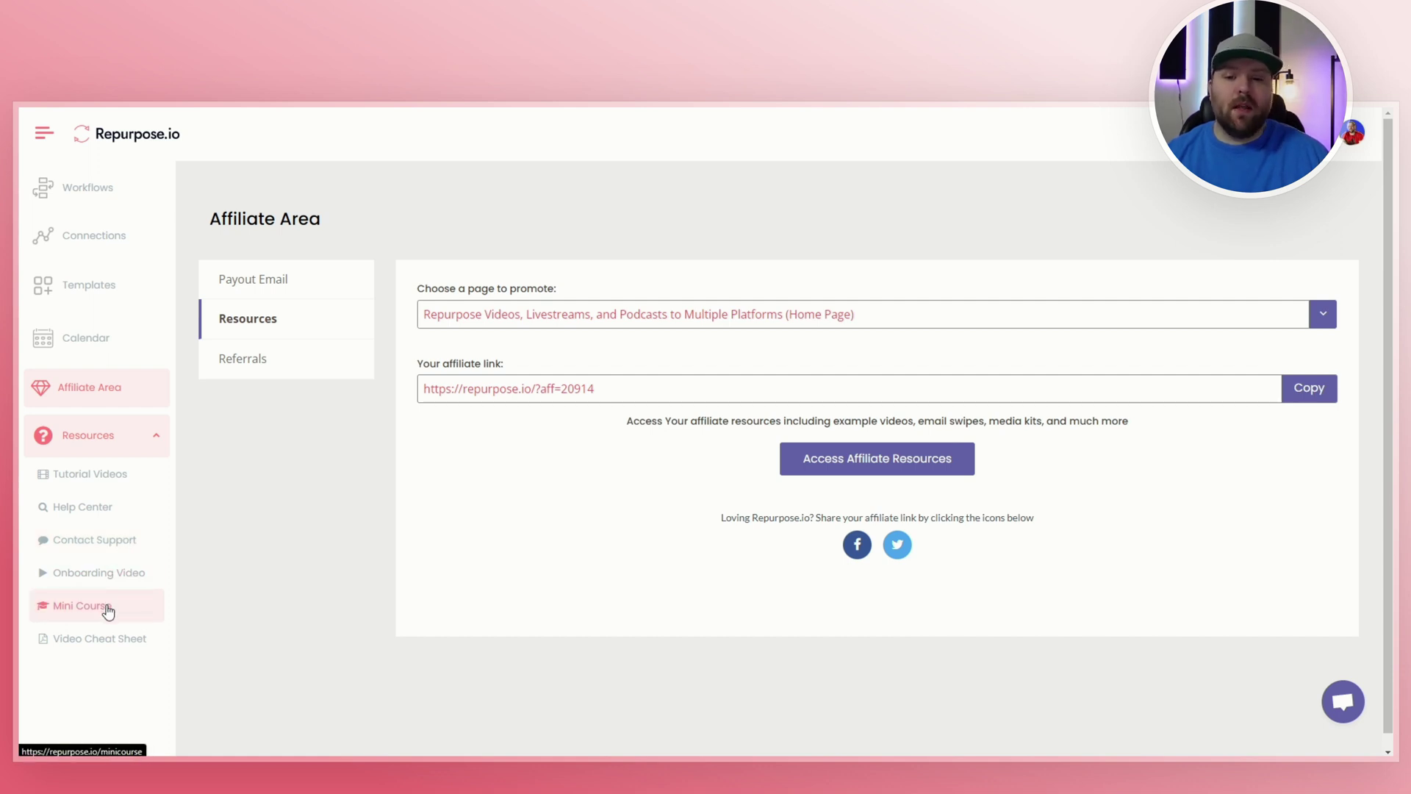
left_click(1353, 133)
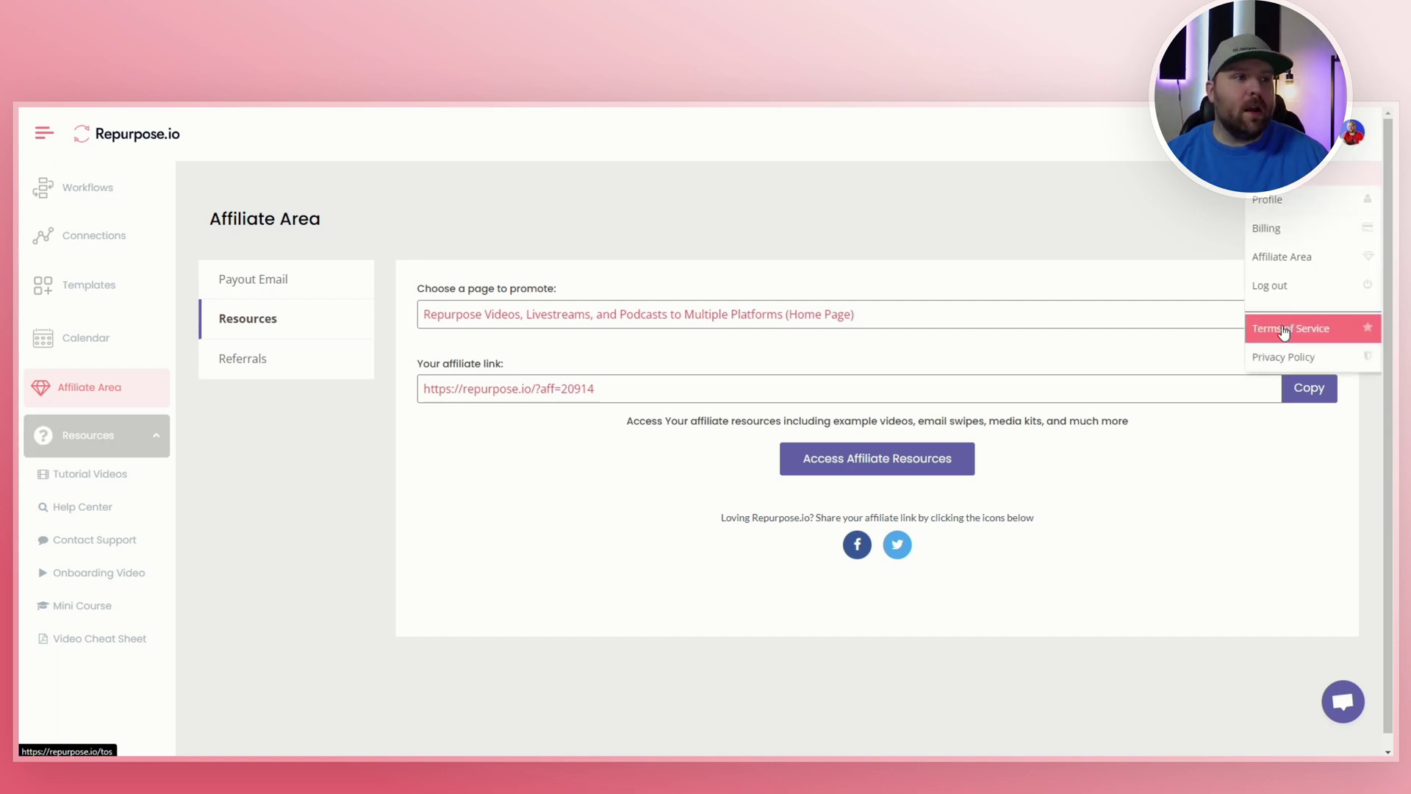
left_click(1346, 706)
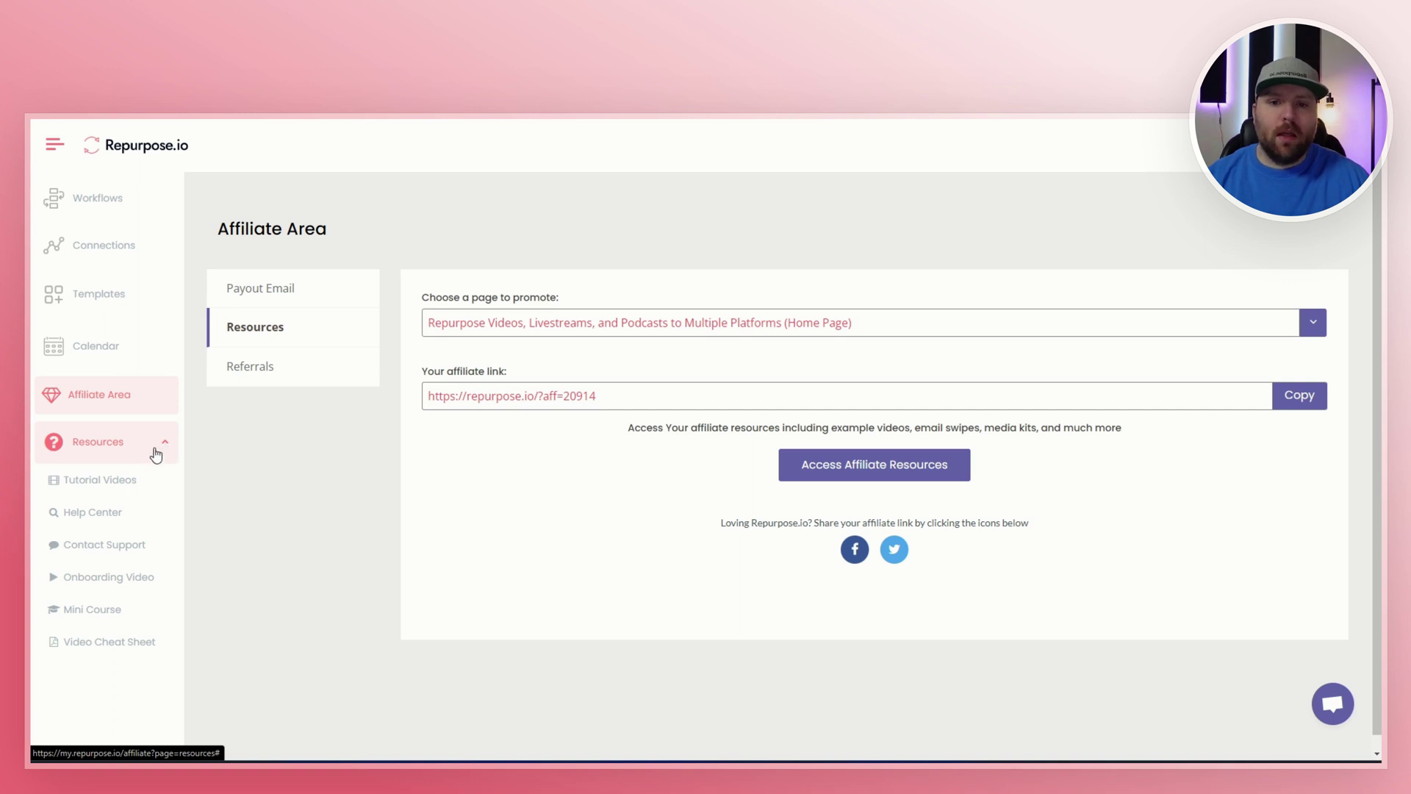
Step: Return to the Workflows list and expand the help resources menu in the sidebar
left_click(147, 458)
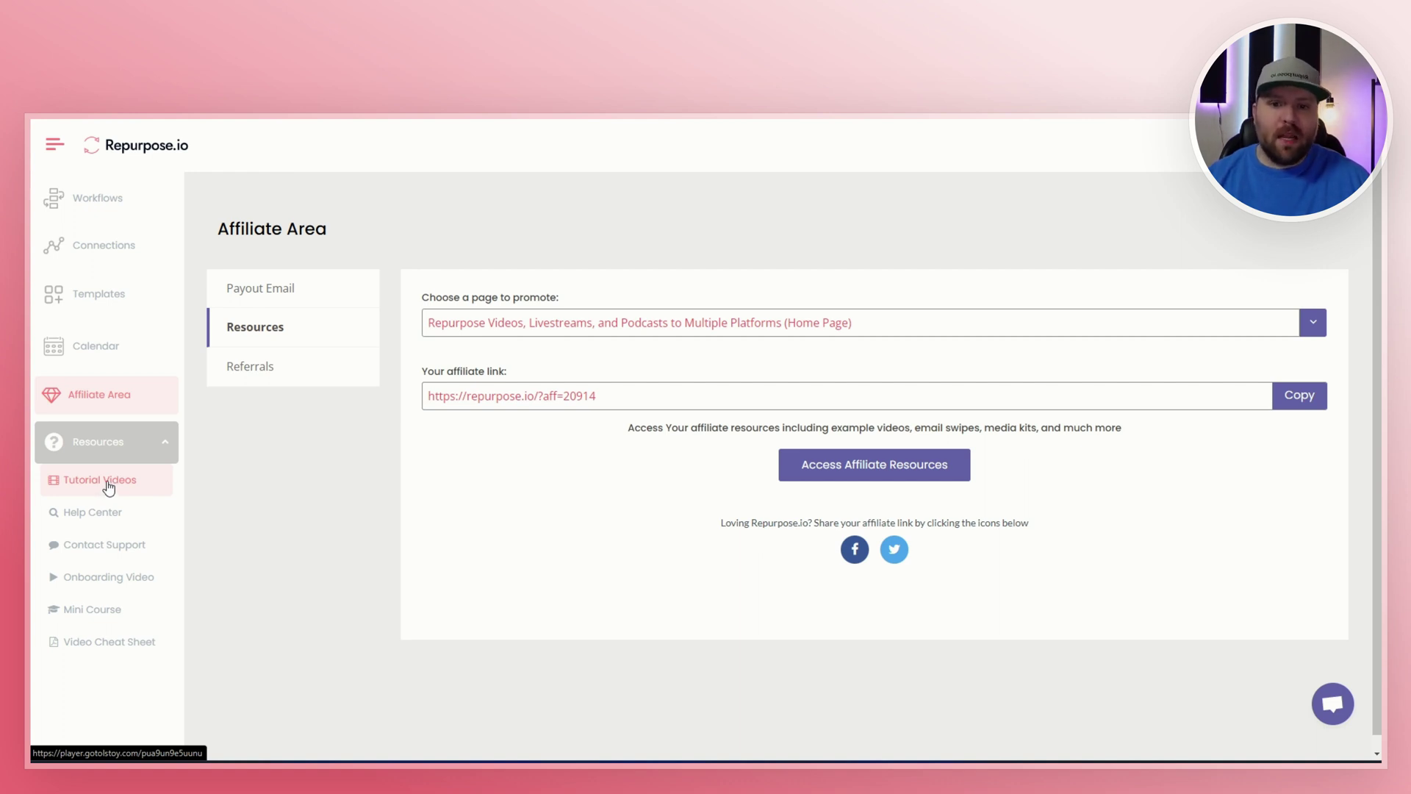
left_click(112, 200)
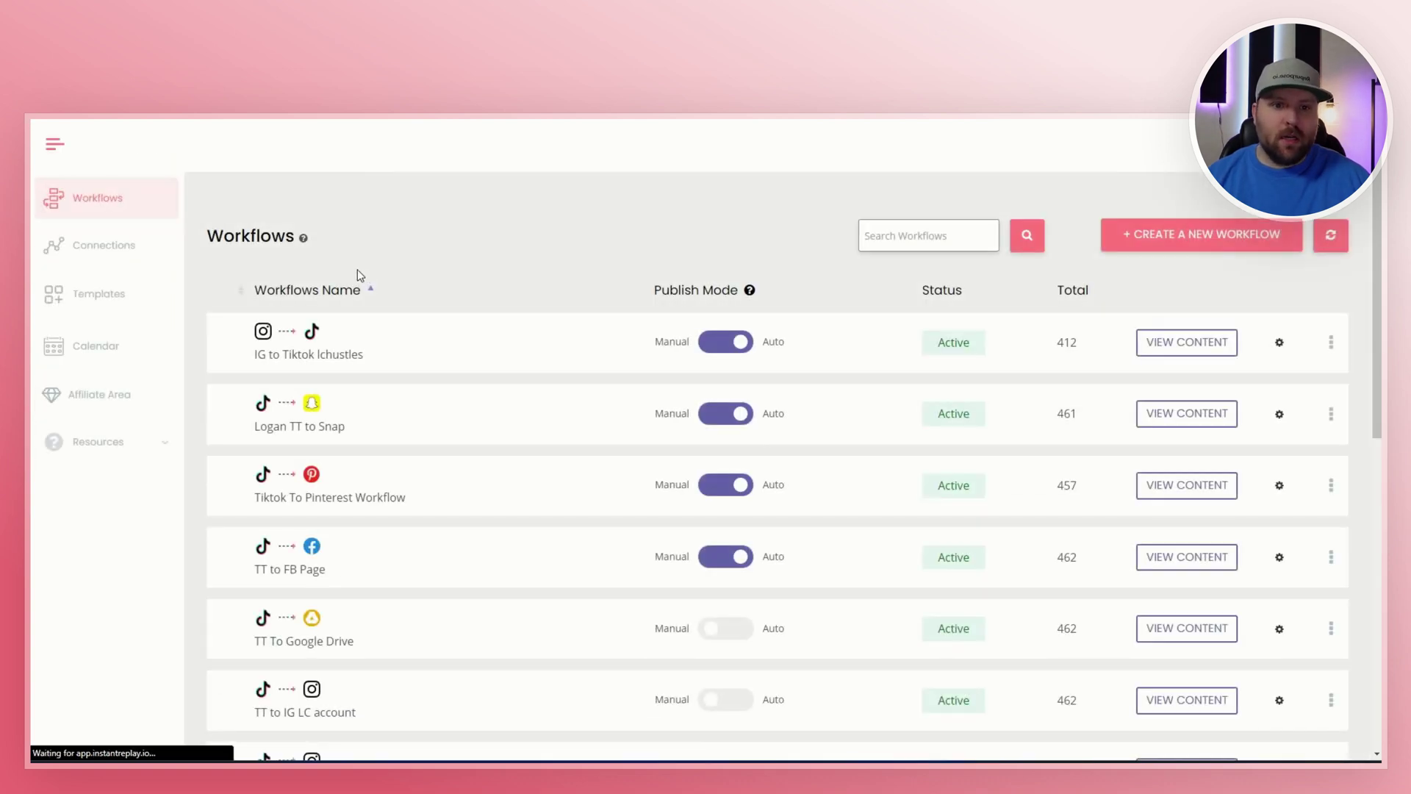
left_click(136, 443)
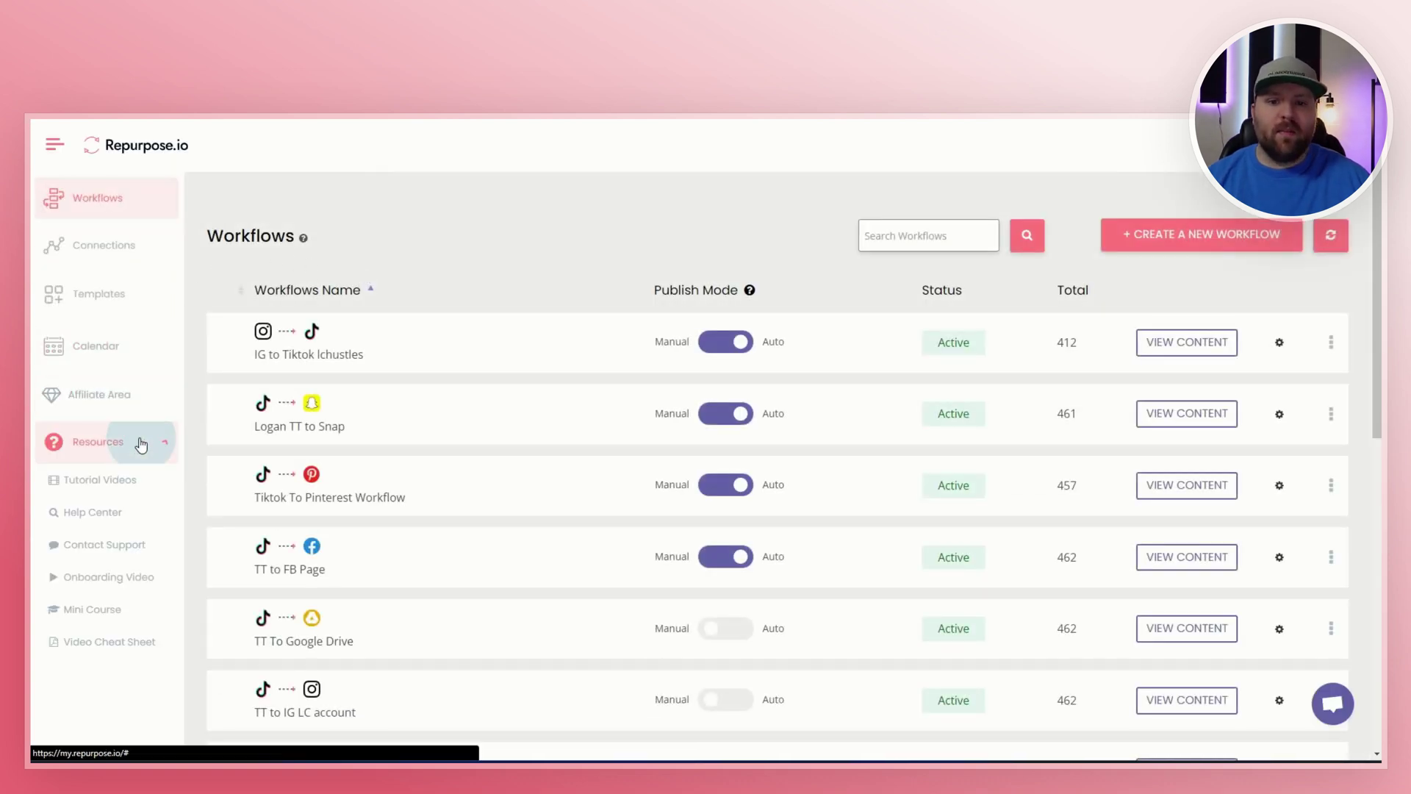
Step: Play the getting-started tutorial video and advance it to its next step
left_click(132, 487)
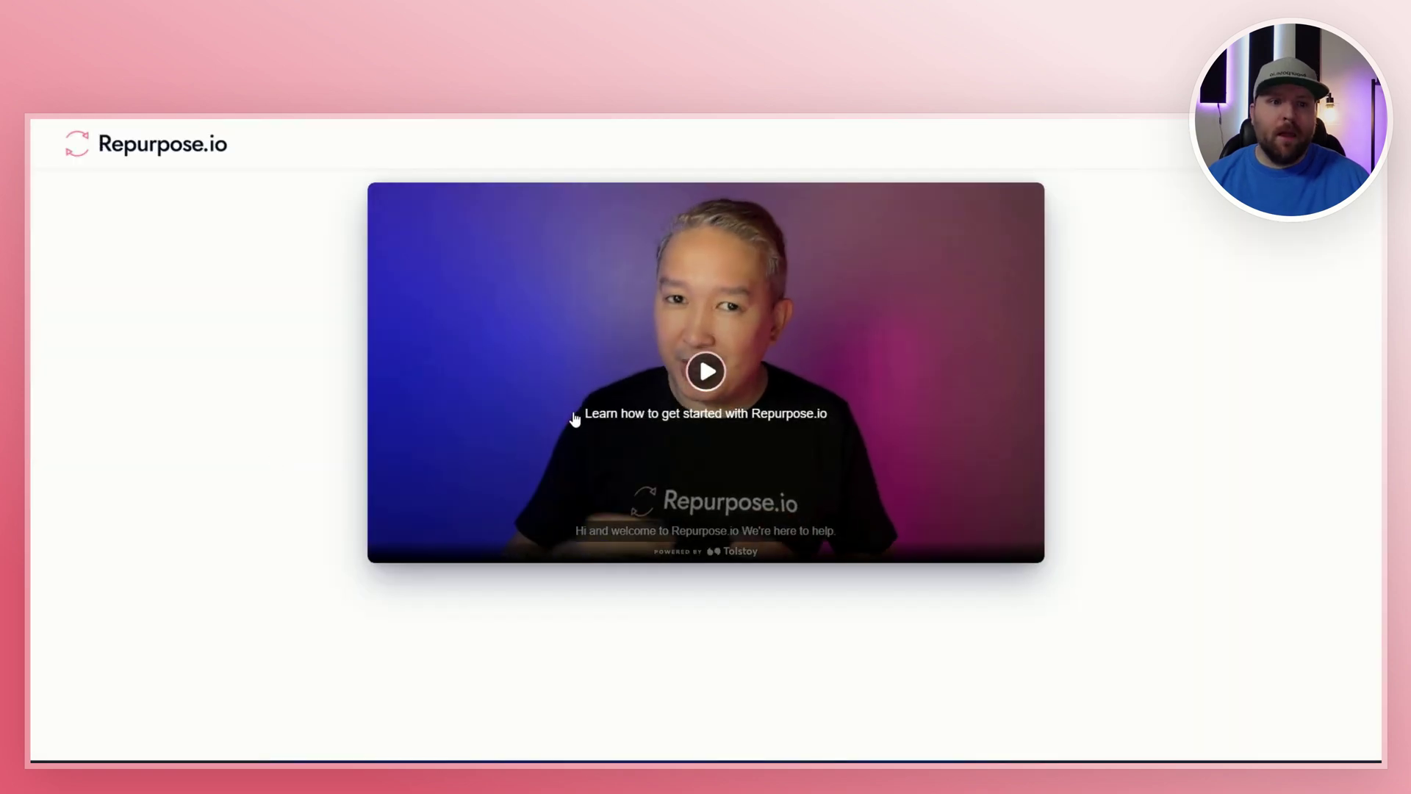
left_click(698, 395)
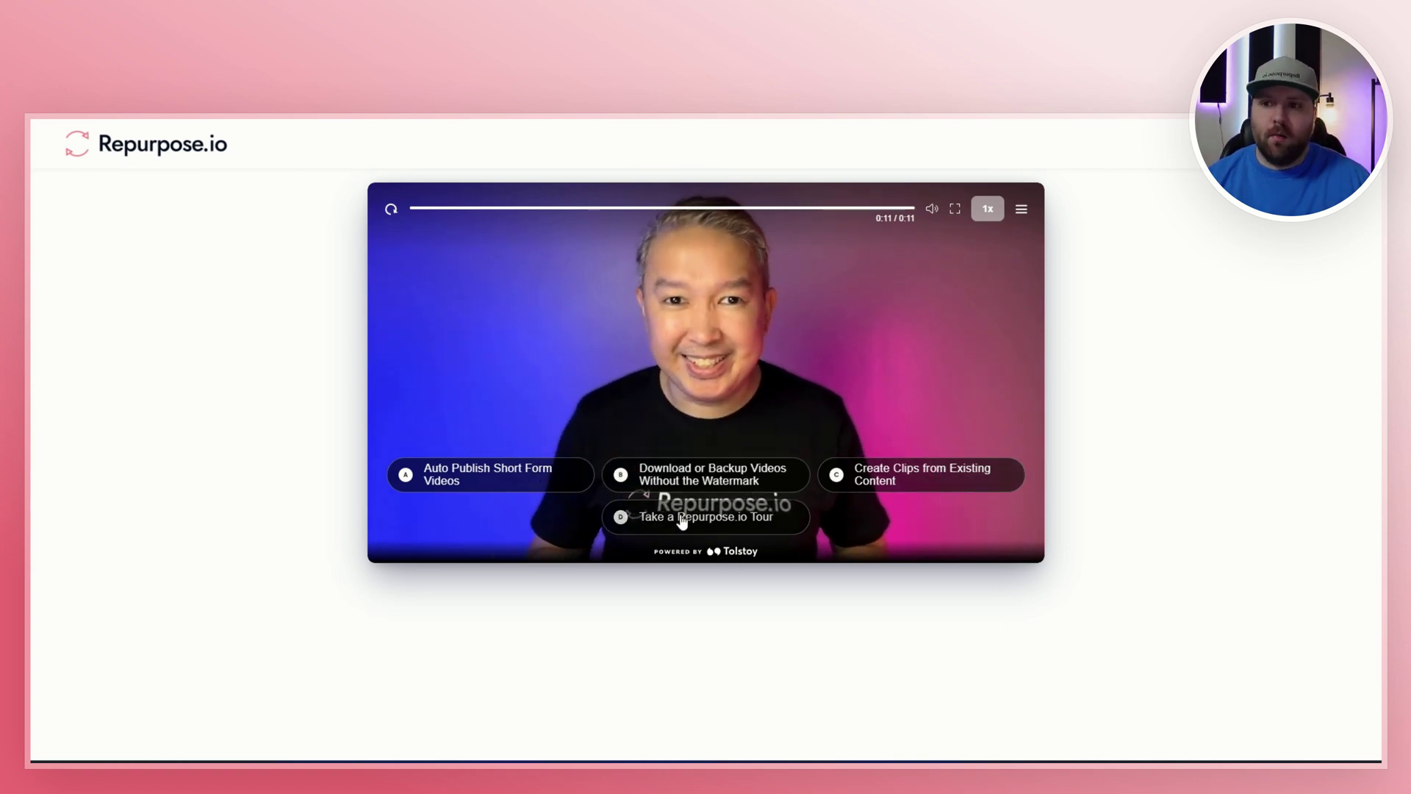
left_click(522, 477)
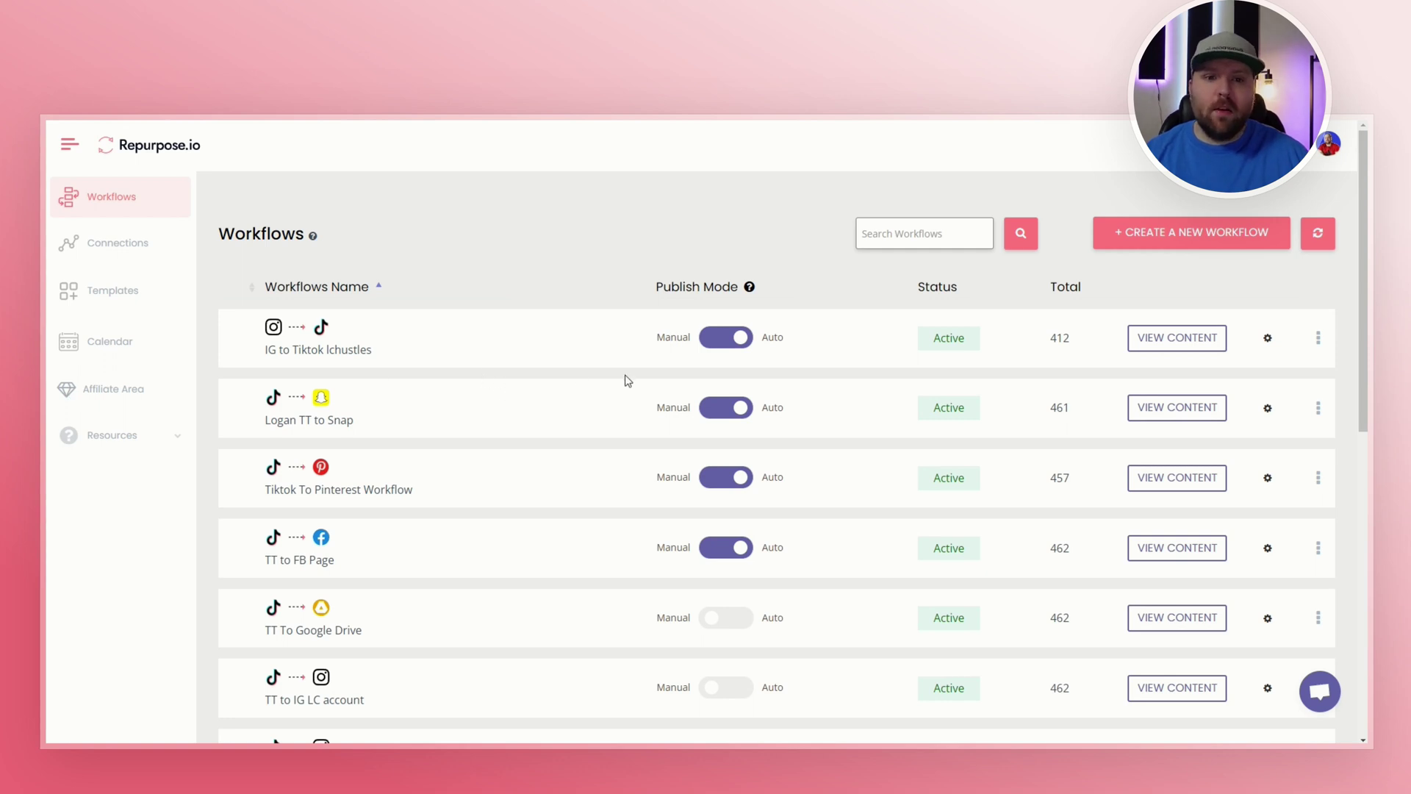
scroll(593, 372, "down", 1)
scroll(561, 365, "up", 1)
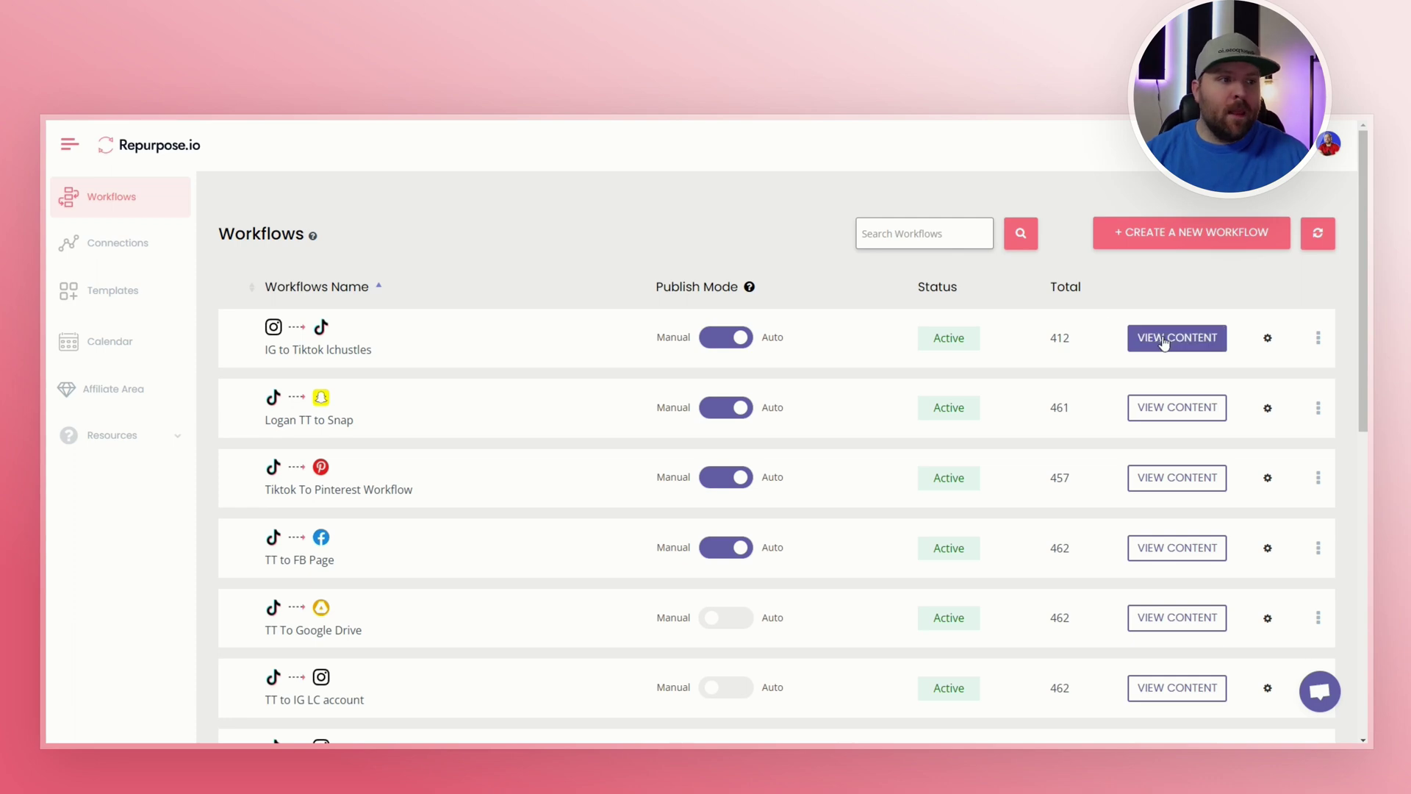
left_click(1269, 339)
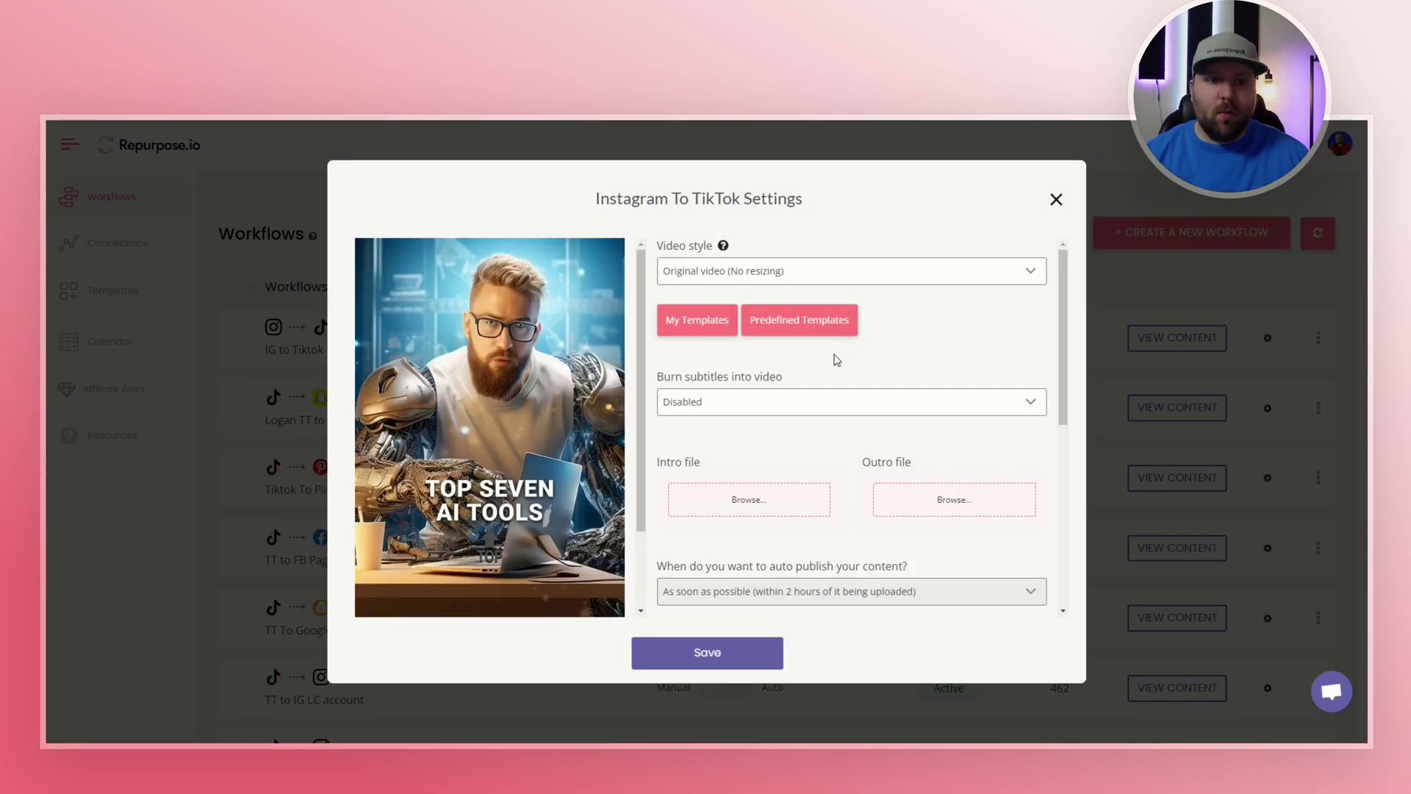
scroll(836, 360, "down", 1)
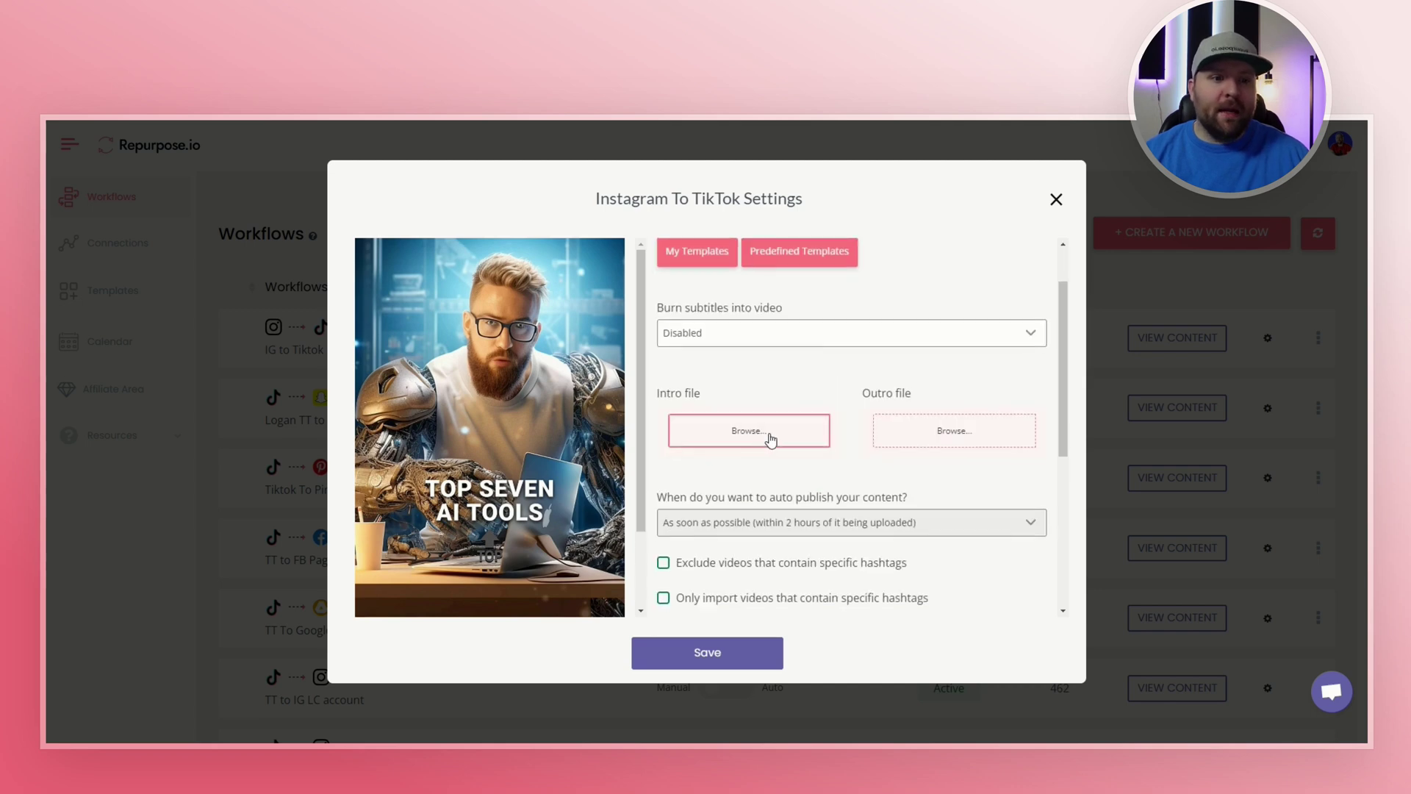
scroll(959, 438, "down", 3)
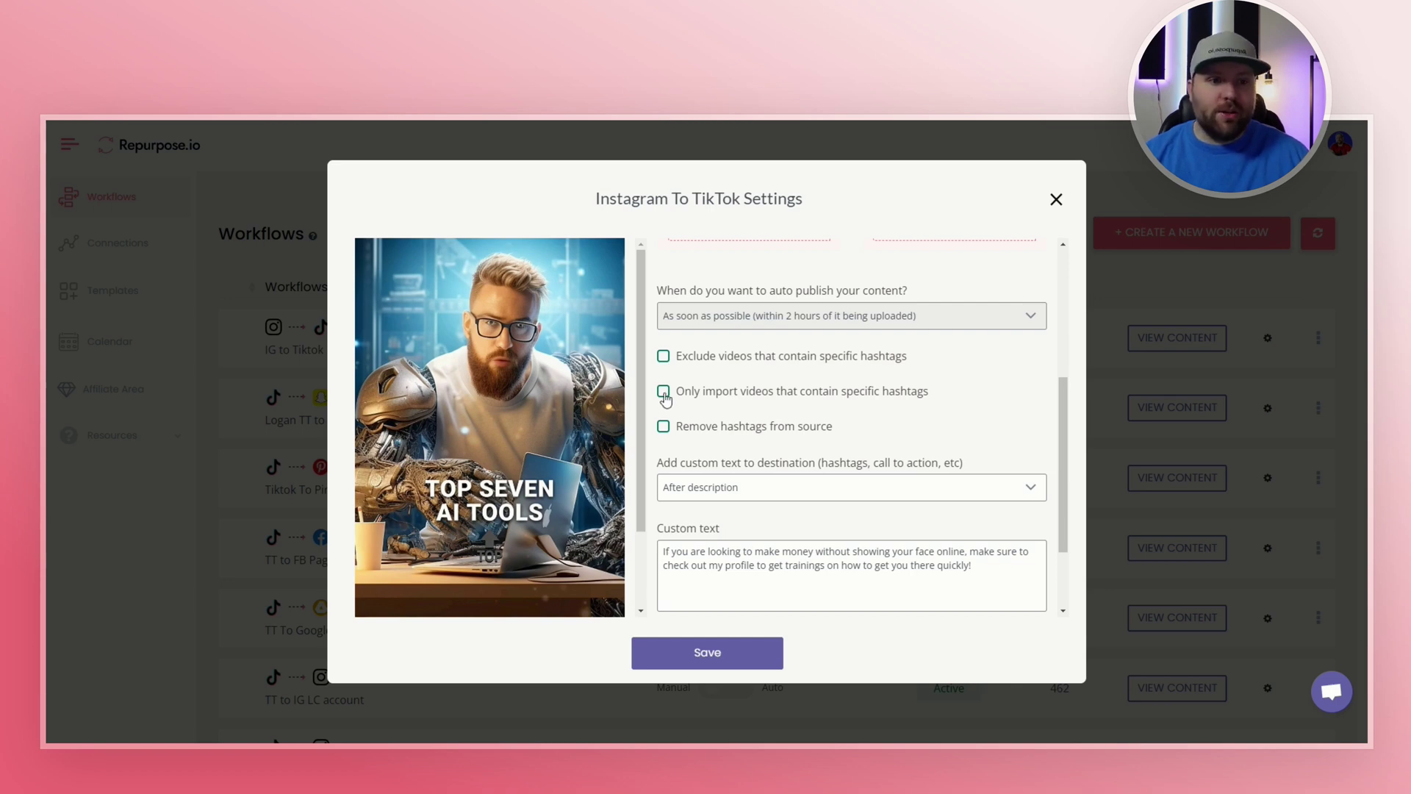
scroll(718, 416, "down", 1)
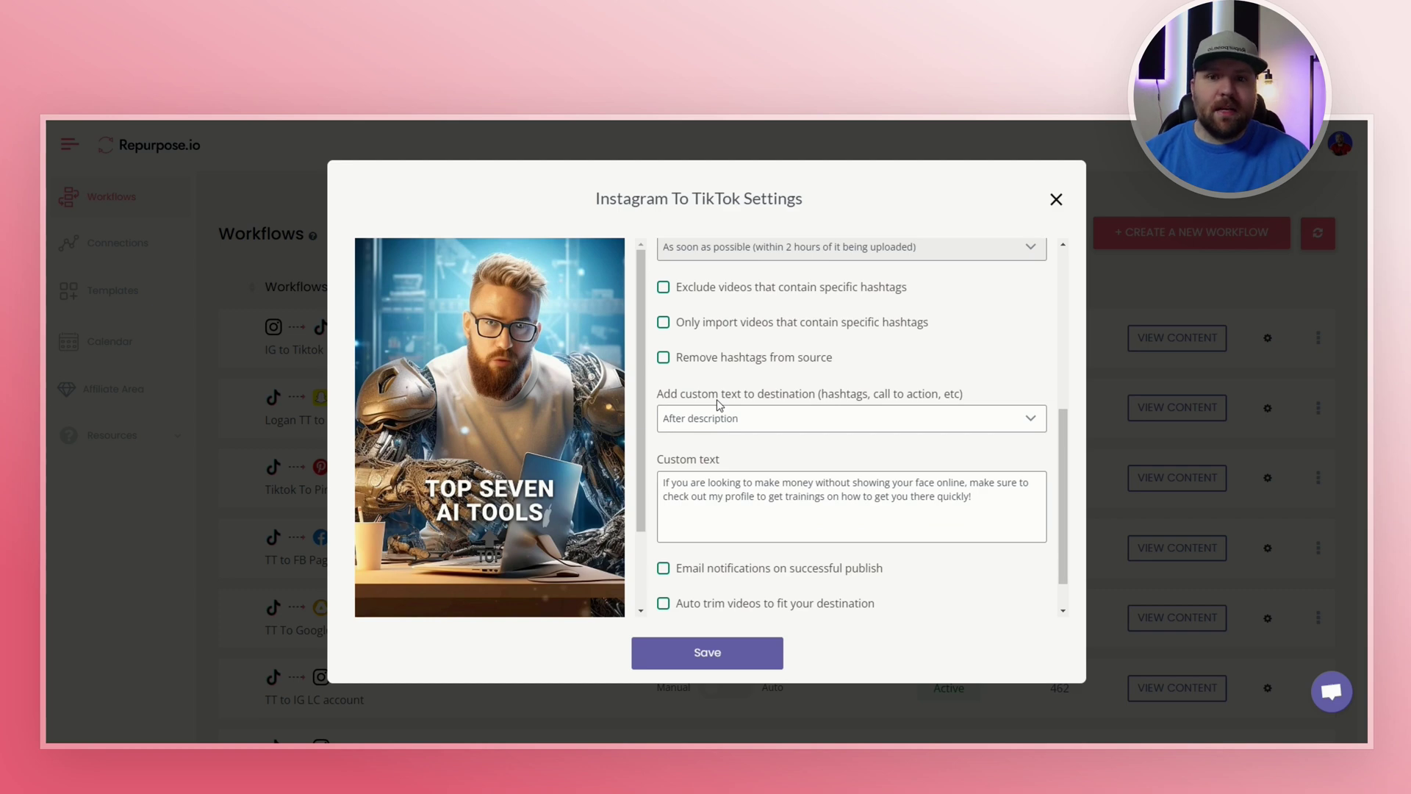
scroll(720, 405, "down", 1)
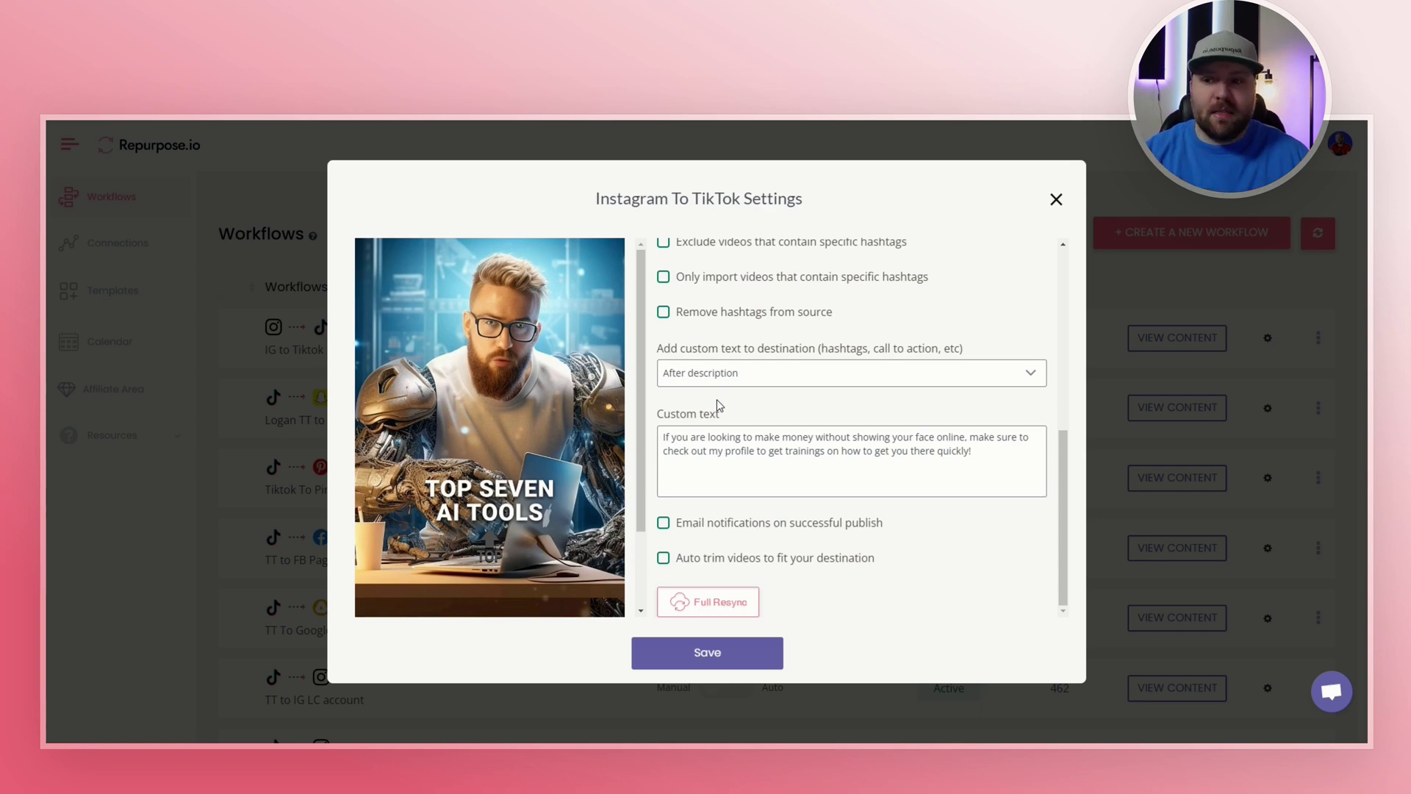
scroll(719, 405, "up", 2)
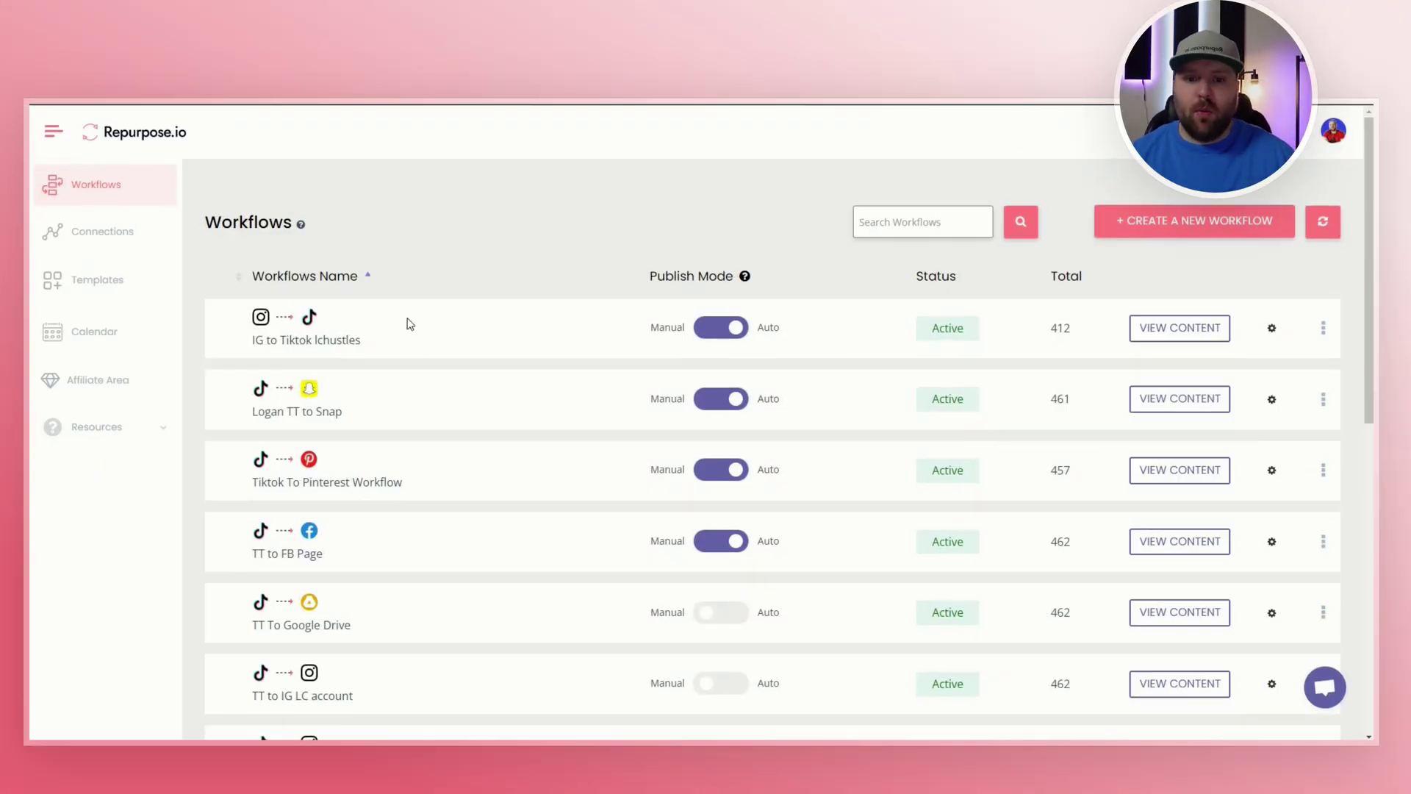
scroll(445, 394, "down", 4)
scroll(444, 399, "up", 4)
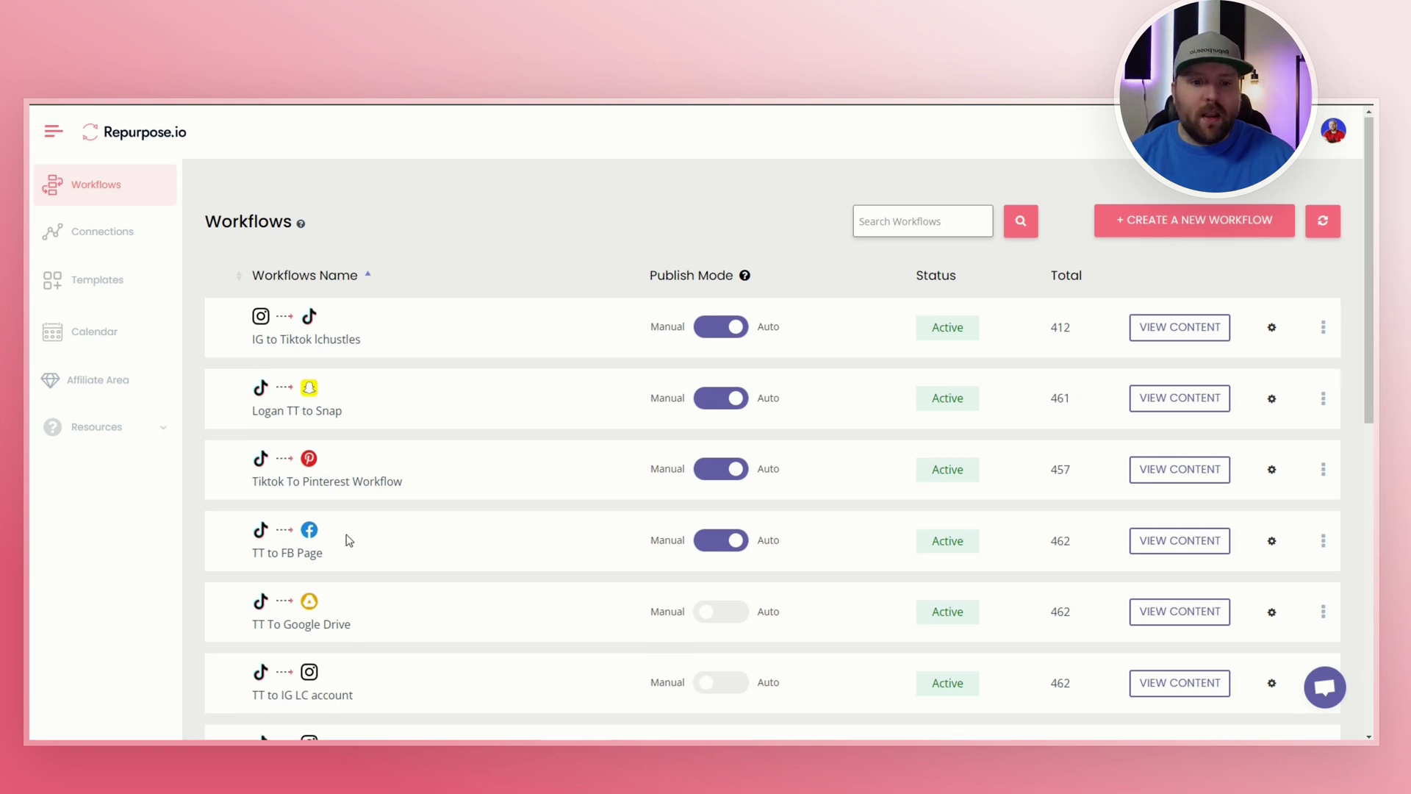
scroll(347, 533, "down", 3)
scroll(346, 533, "down", 2)
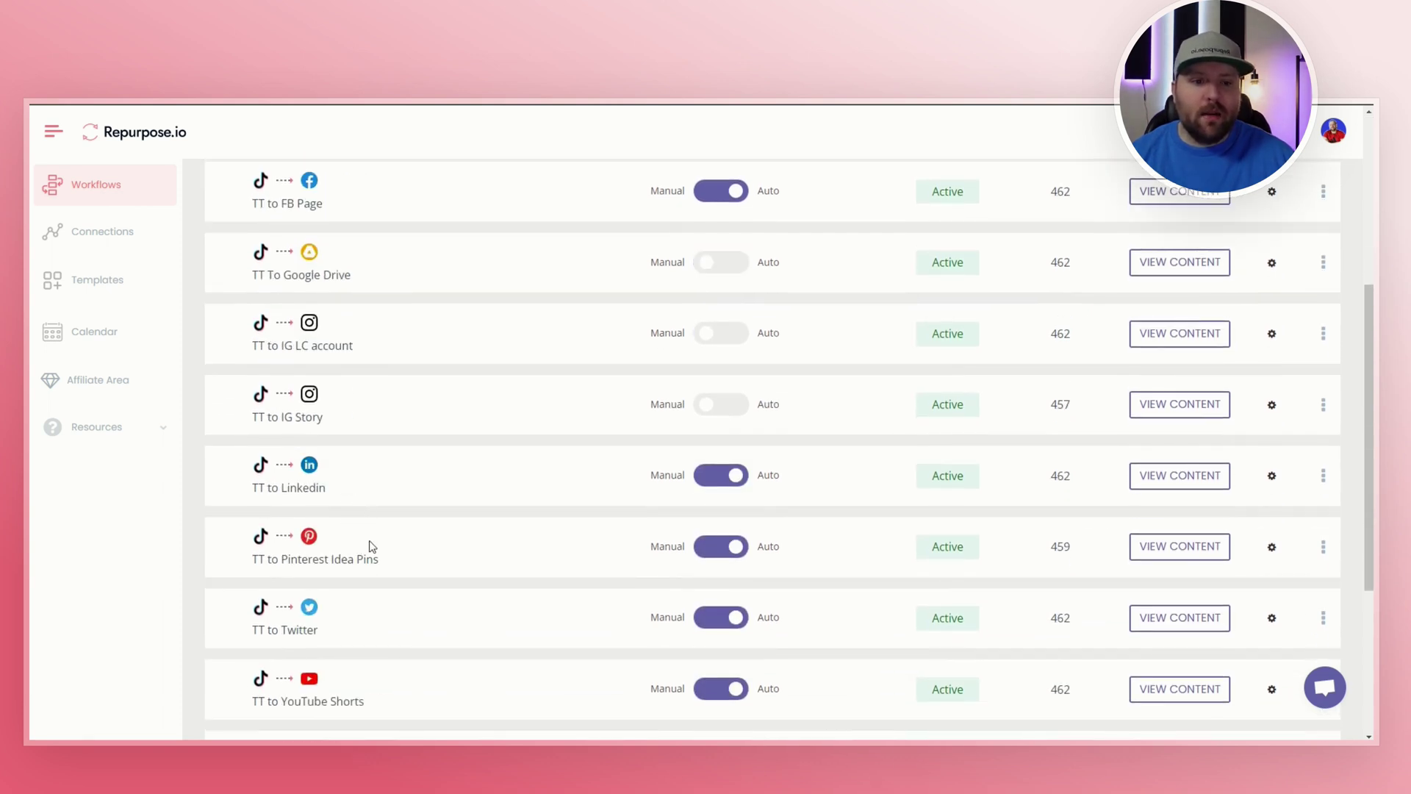
scroll(372, 543, "up", 5)
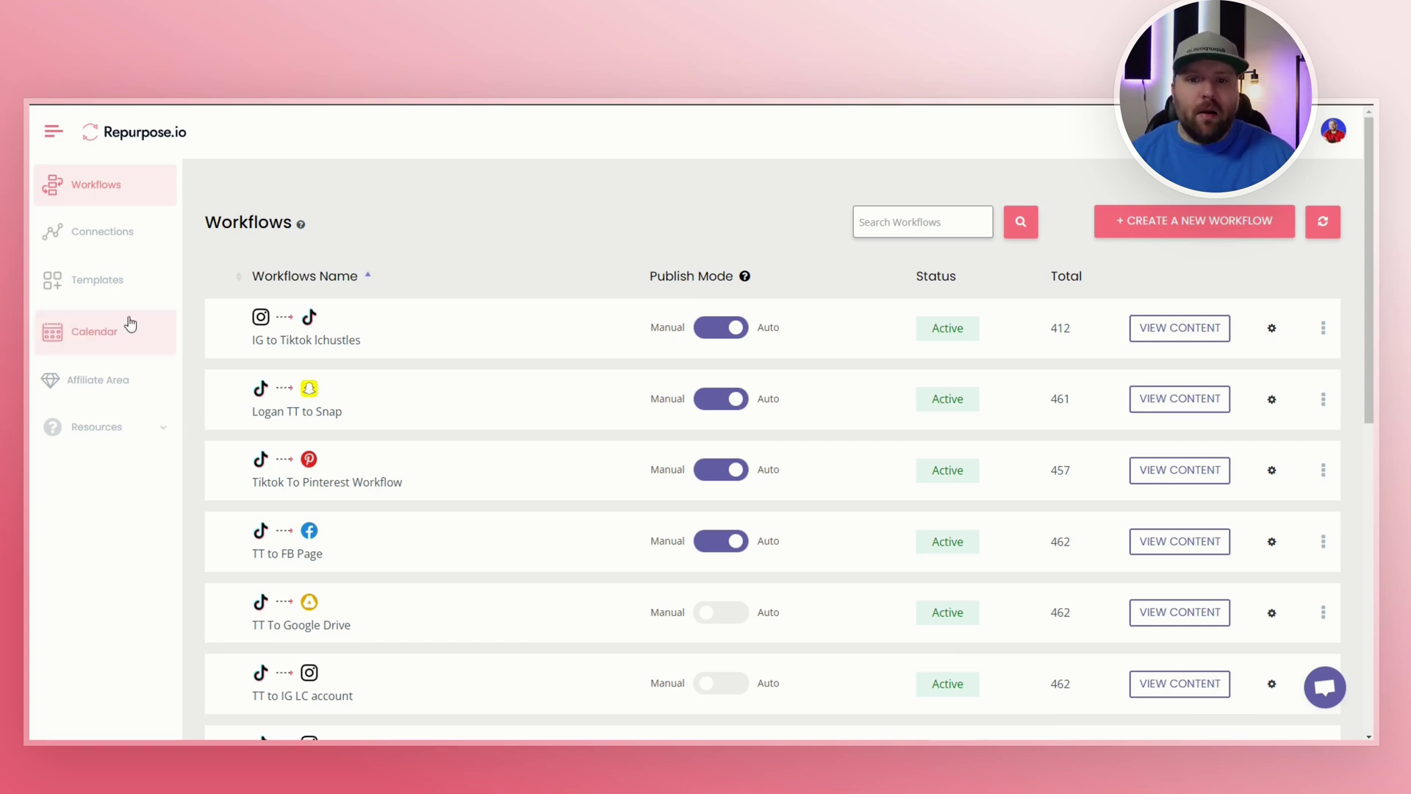
Step: Scroll through the connected accounts and their statuses, then switch to the December 2023 calendar
left_click(100, 231)
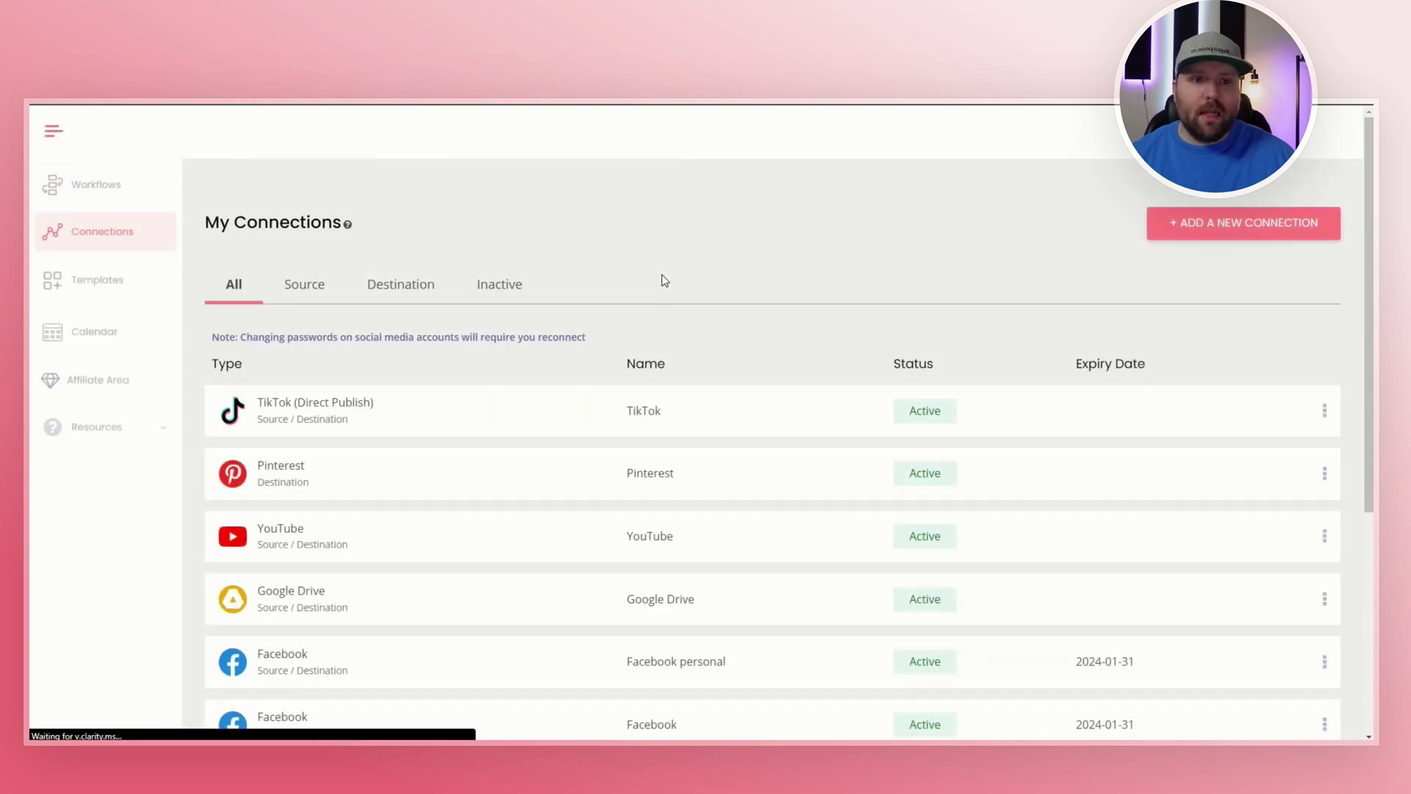
scroll(656, 351, "down", 5)
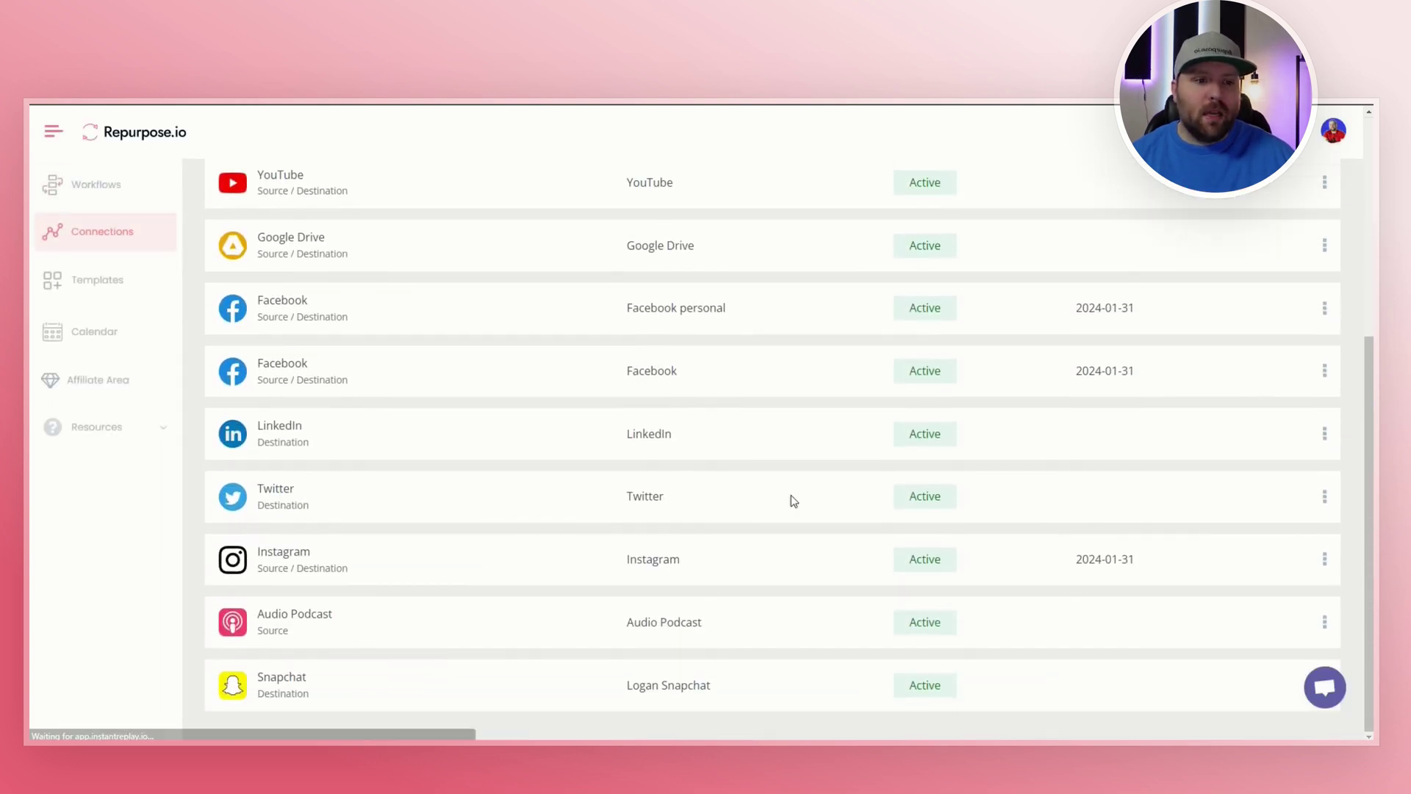
scroll(829, 570, "up", 5)
scroll(1163, 500, "down", 1)
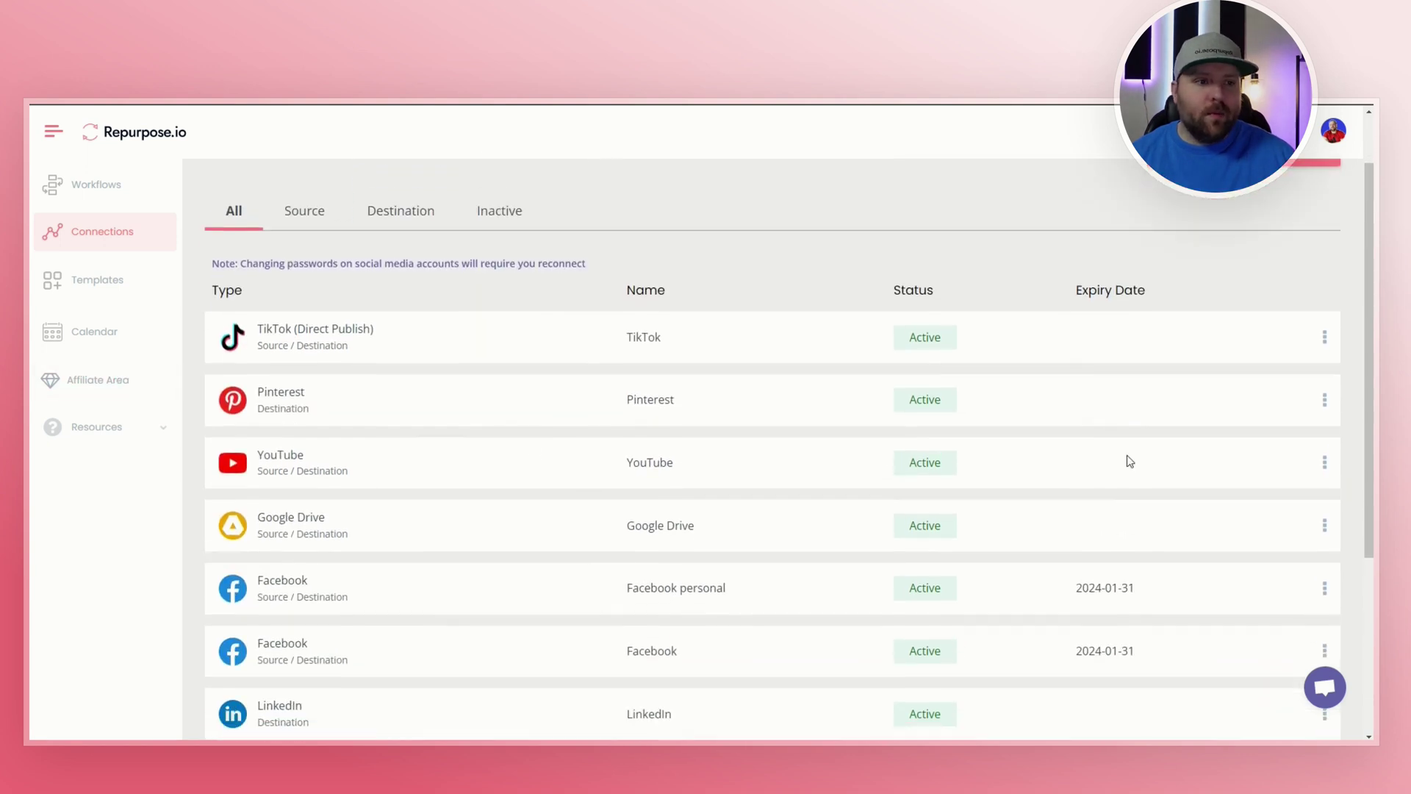
scroll(1163, 499, "down", 1)
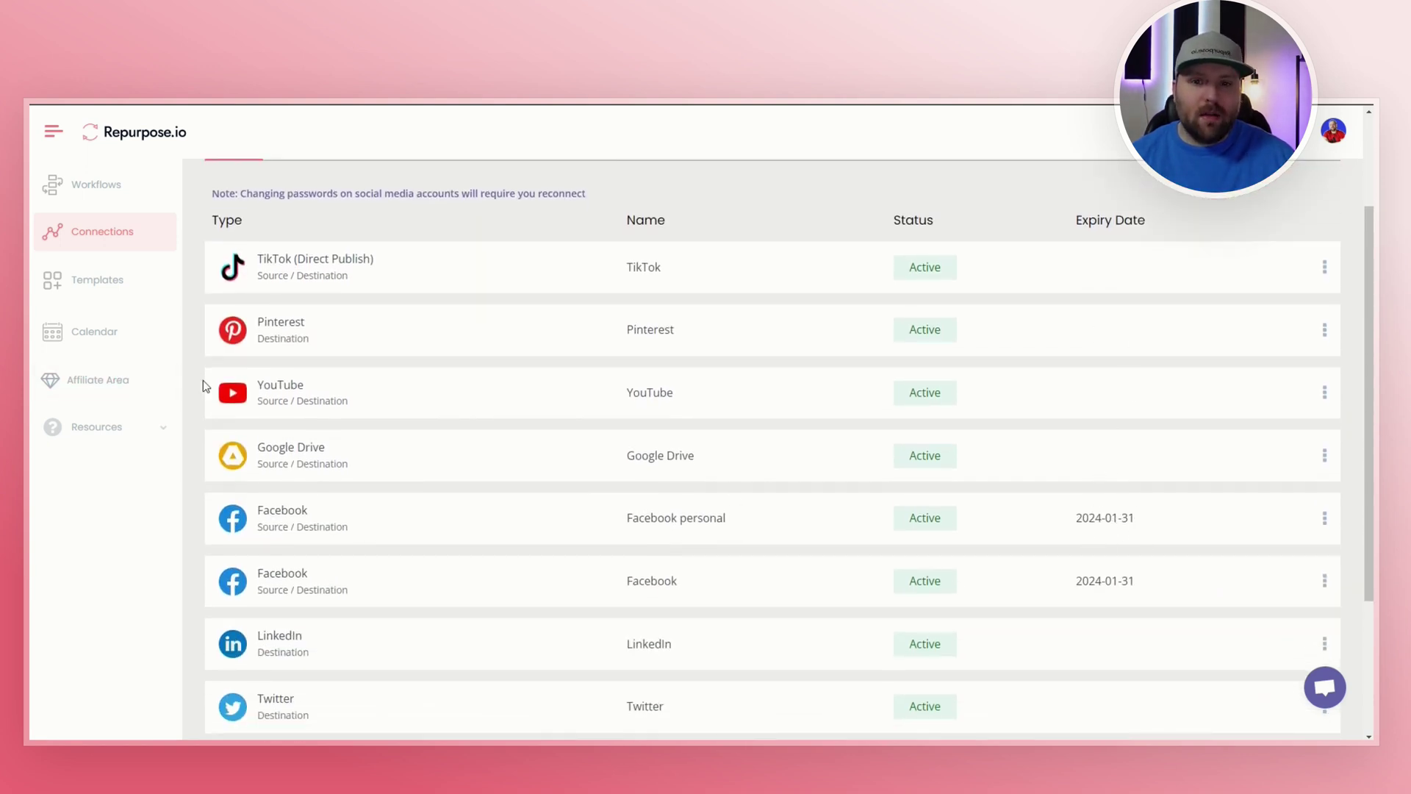
left_click(105, 339)
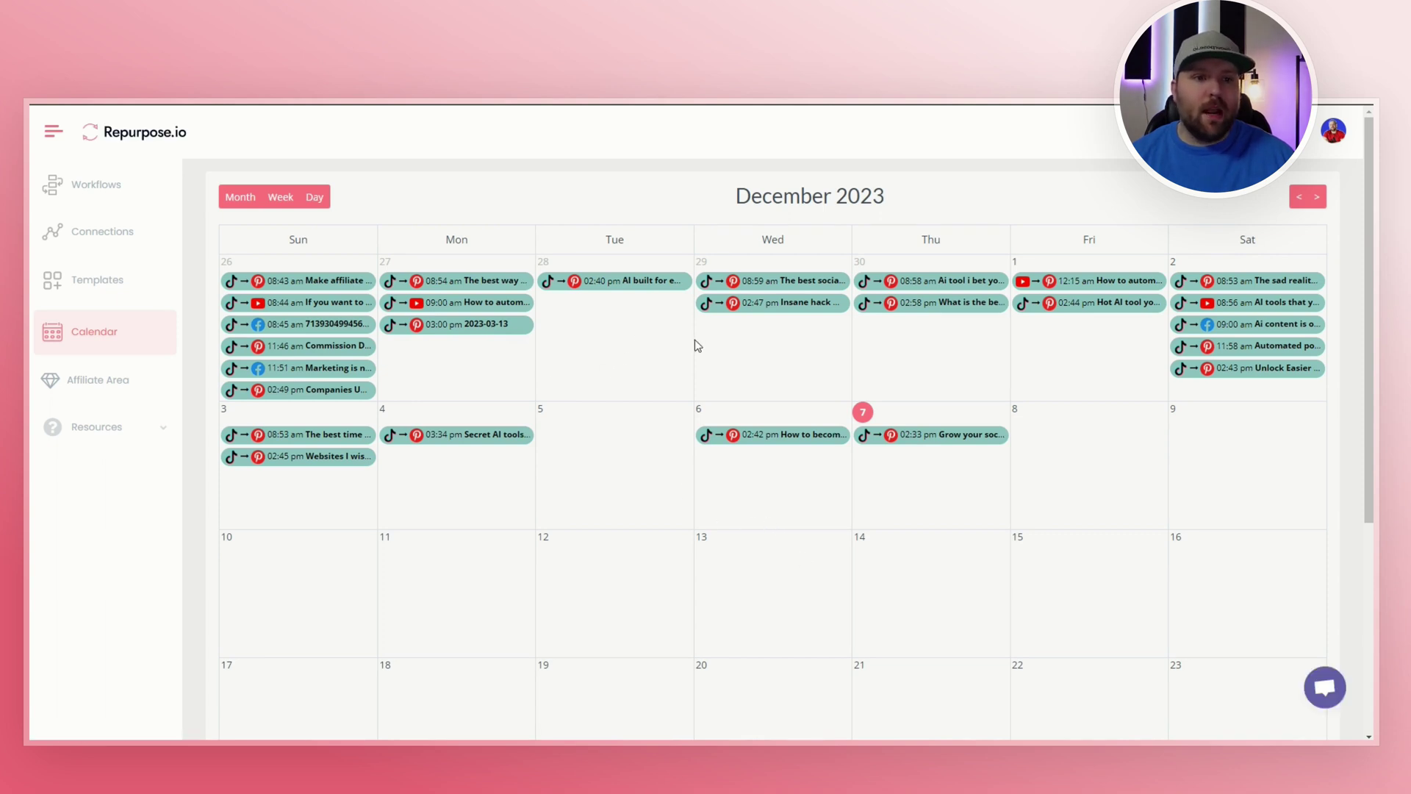
Step: Open the Nov 29 2:47 PM 'Insane hack' post card, showing it as Published
left_click(779, 302)
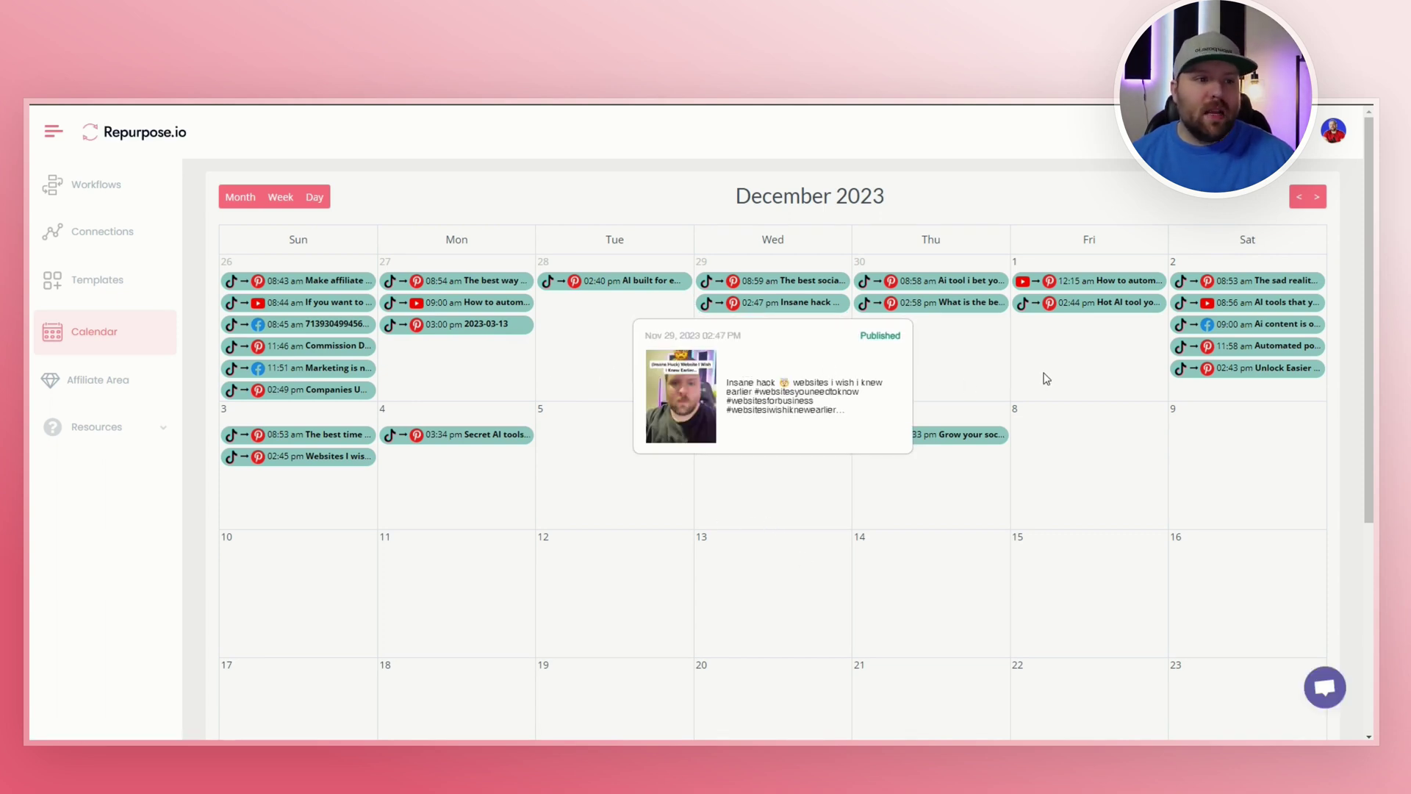